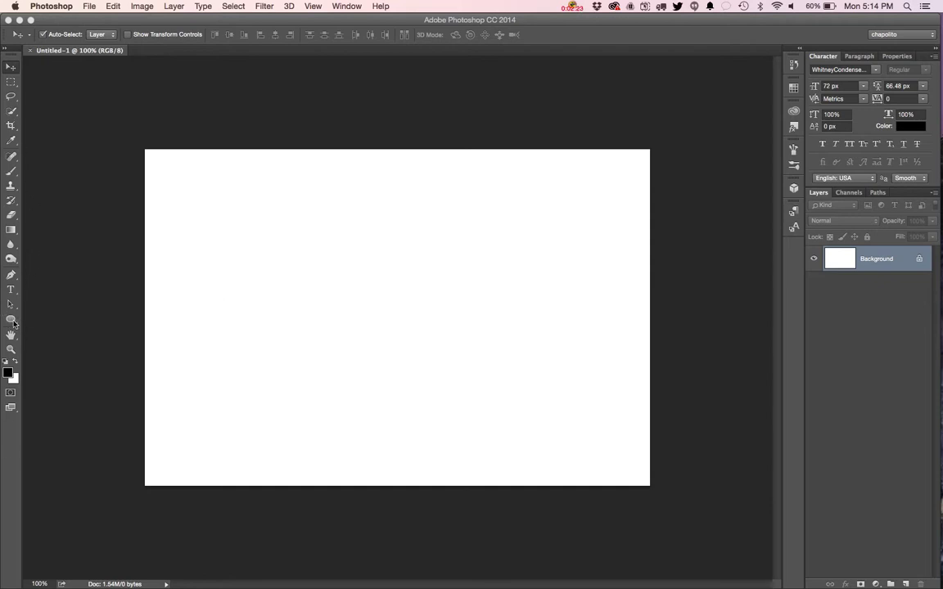
Step: Draw a black rectangle about 131 × 62 px, a square about 25 px below it, and a rectangle about 174 × 92 px on the square's layer
drag(12, 321, 59, 319)
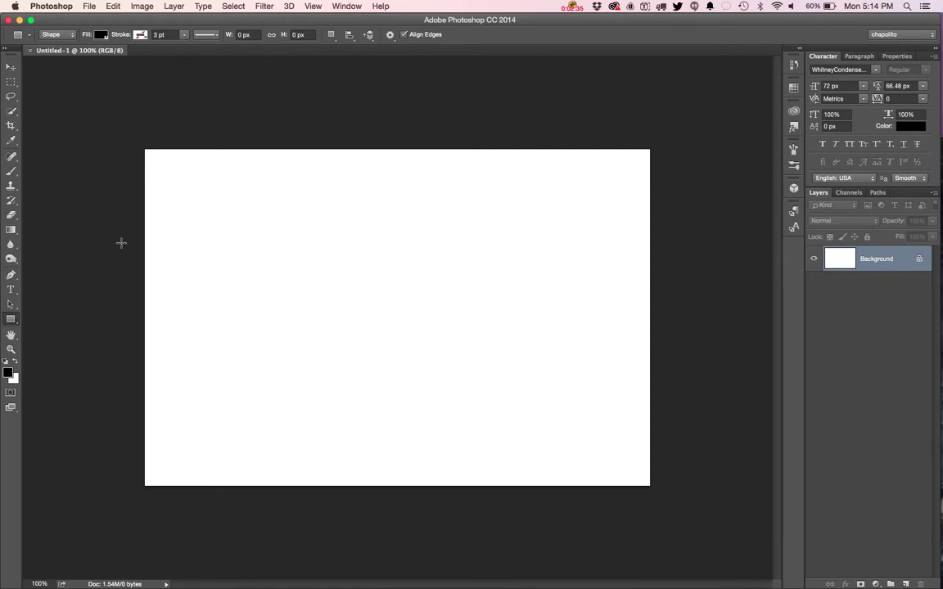
click(197, 221)
drag(196, 221, 270, 256)
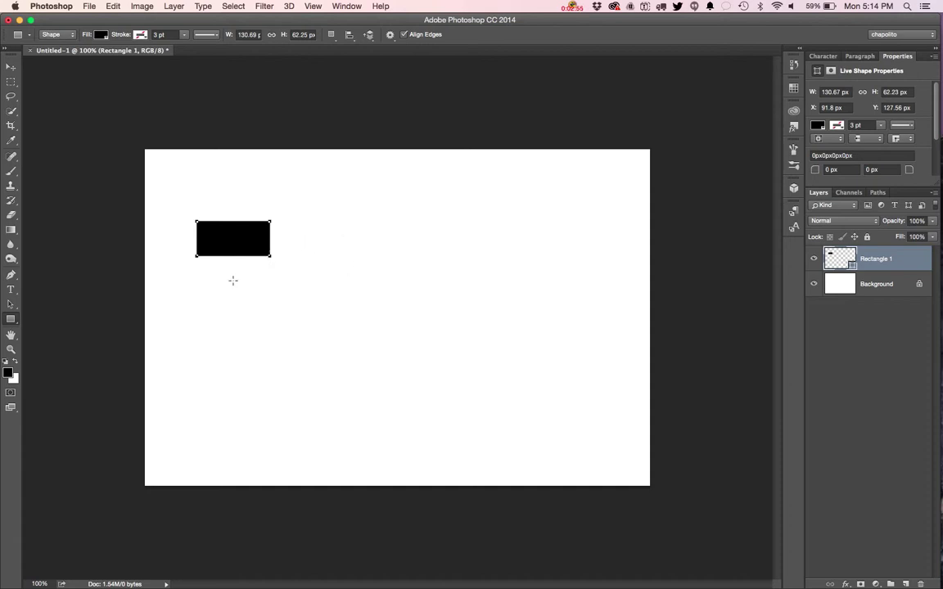
drag(232, 279, 246, 314)
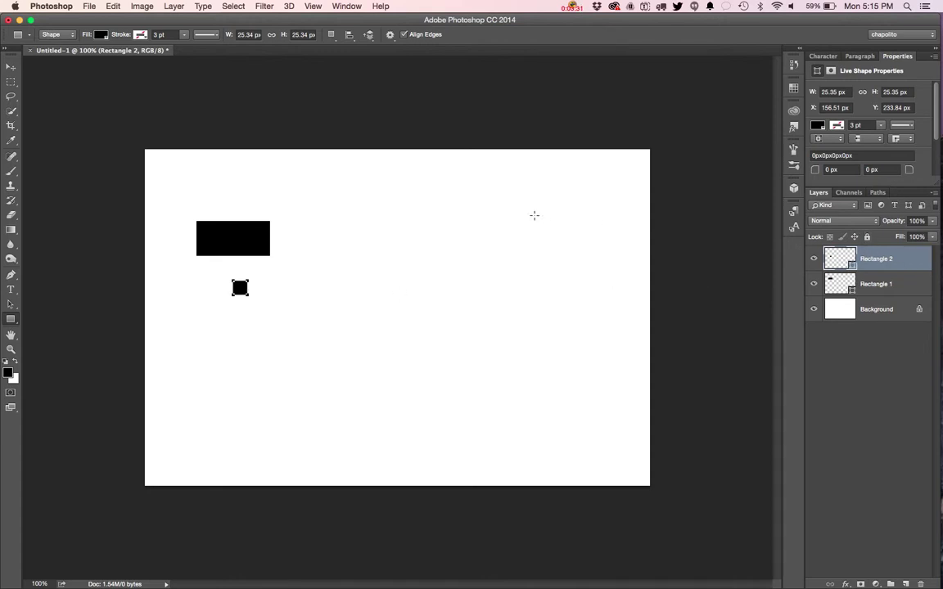
drag(281, 272, 379, 324)
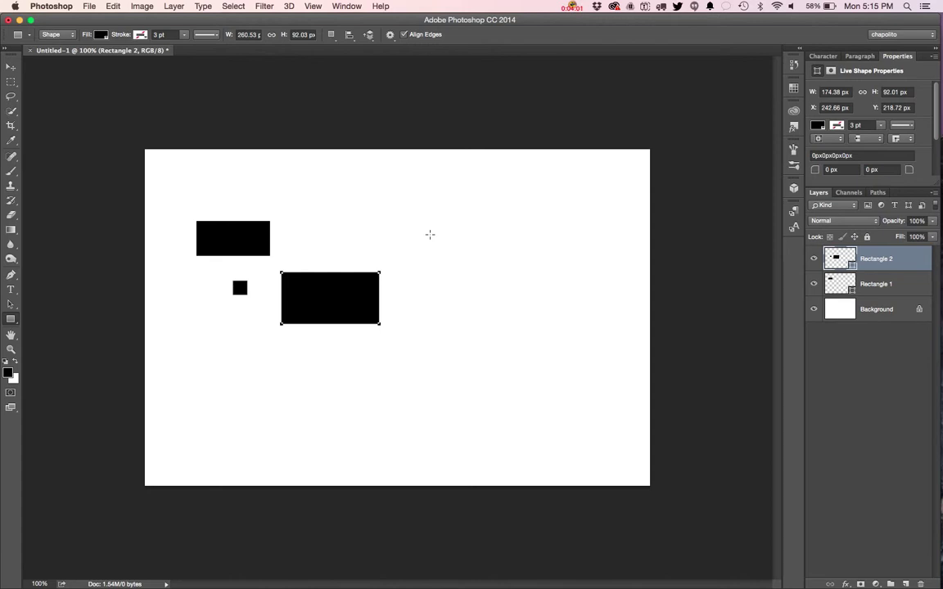
Step: Draw a wide black ellipse about 346 × 121 px right of the rectangles and a circle about 164 px across below it
click(14, 318)
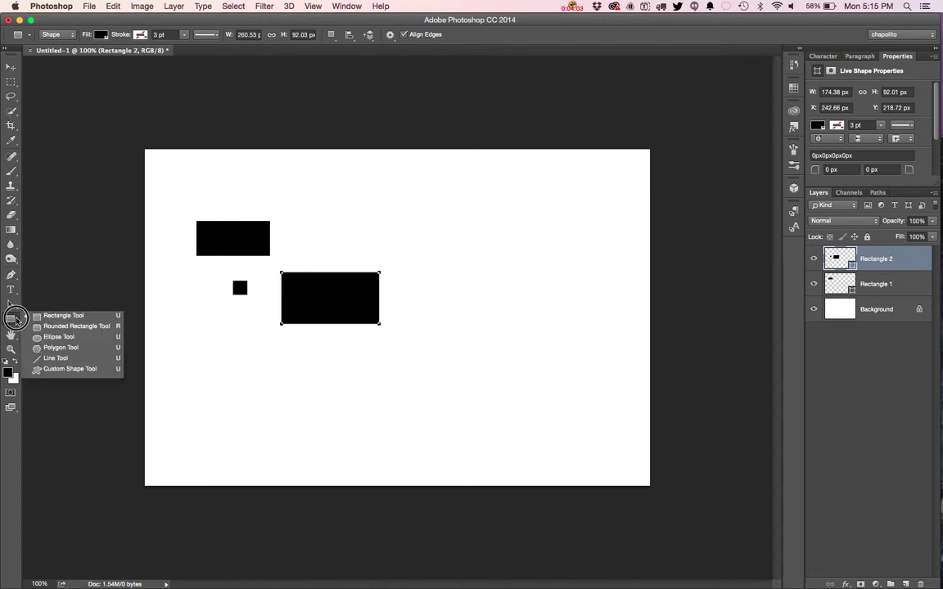
drag(16, 318, 57, 337)
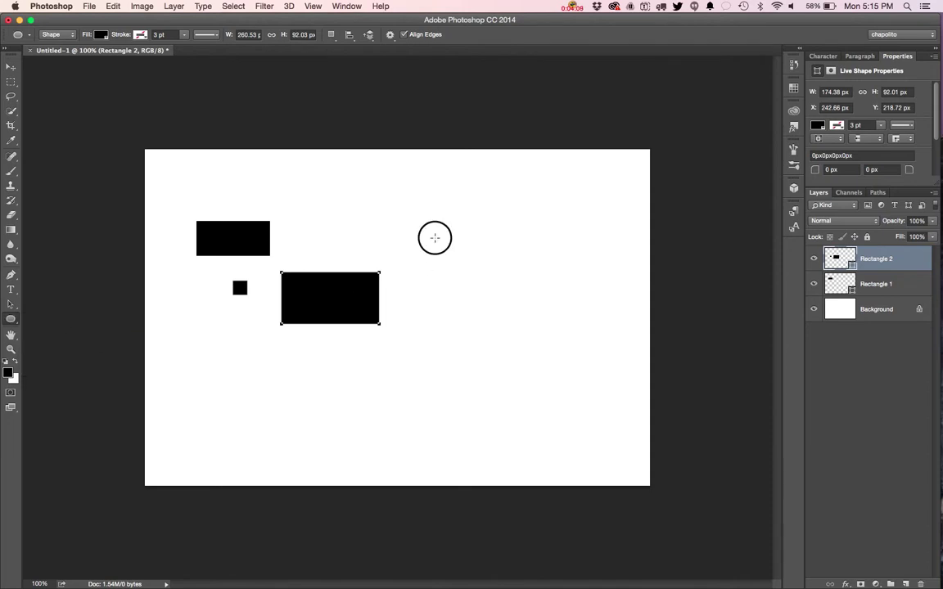
drag(433, 239, 627, 305)
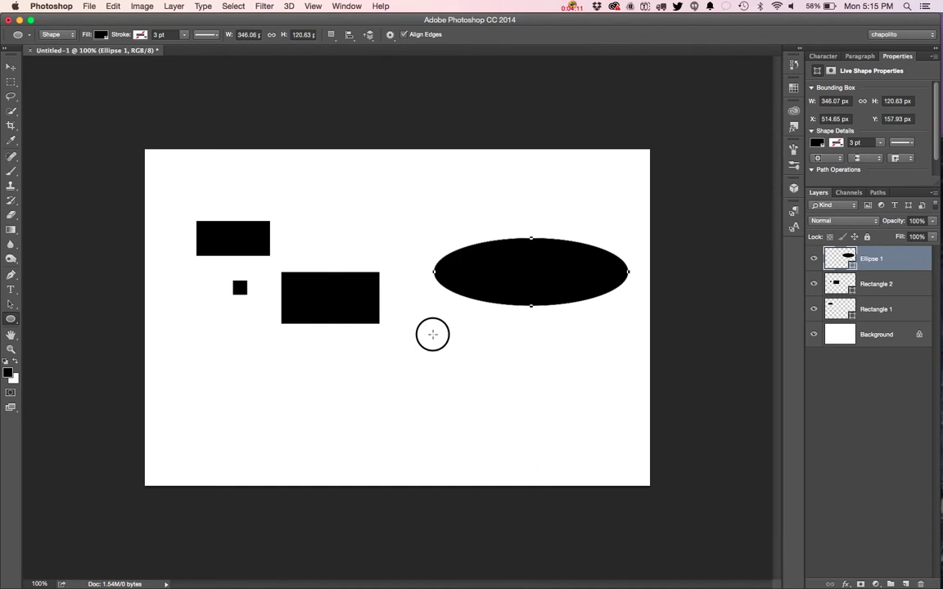
drag(432, 335, 549, 426)
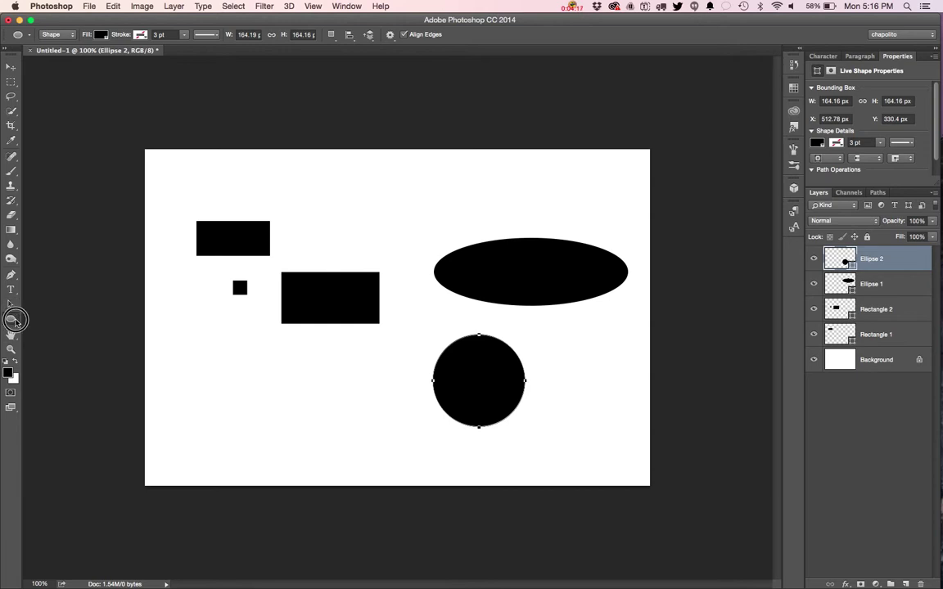
Step: Draw a rounded rectangle about 153 × 107 px with a 20 px corner radius above the largest rectangle
drag(12, 318, 47, 326)
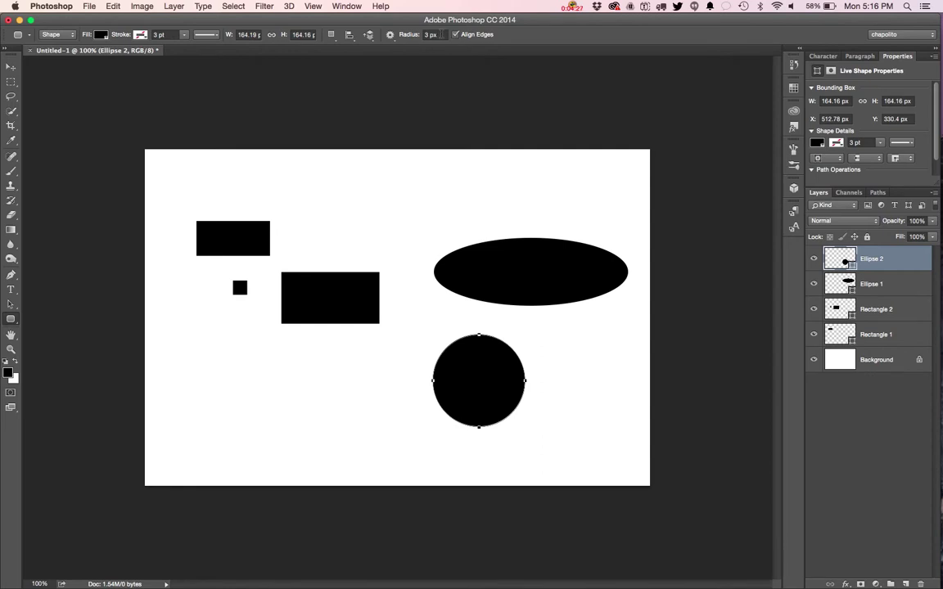
click(441, 34)
text(20)
key(Return)
drag(314, 199, 400, 260)
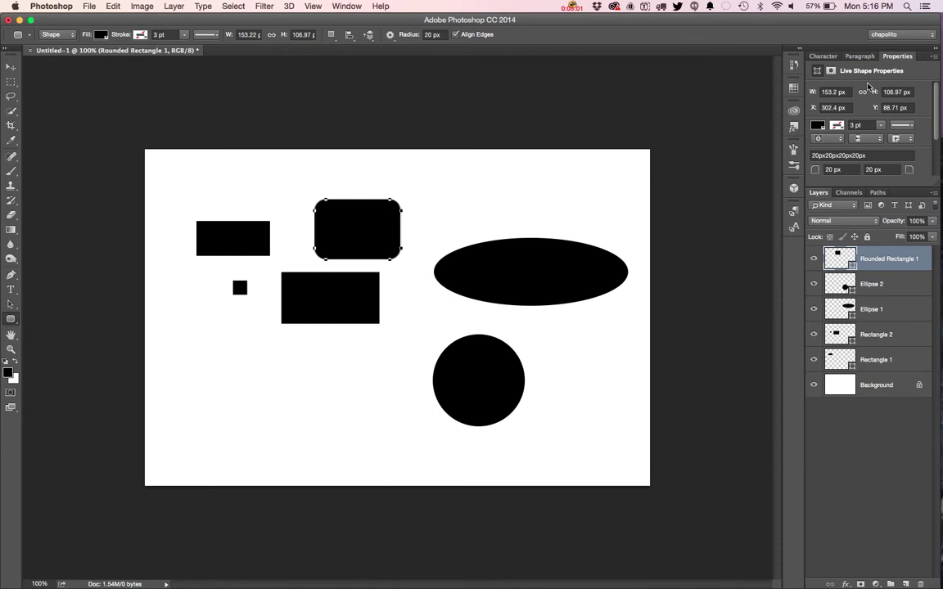
Step: Set all linked corner radii of the rounded rectangle to 40 px in its live shape properties
click(346, 6)
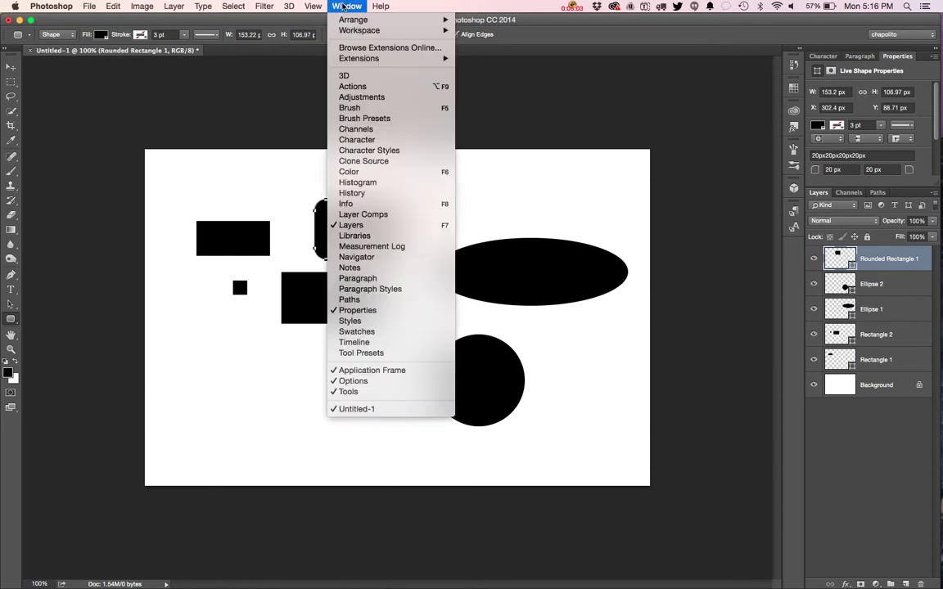
click(377, 311)
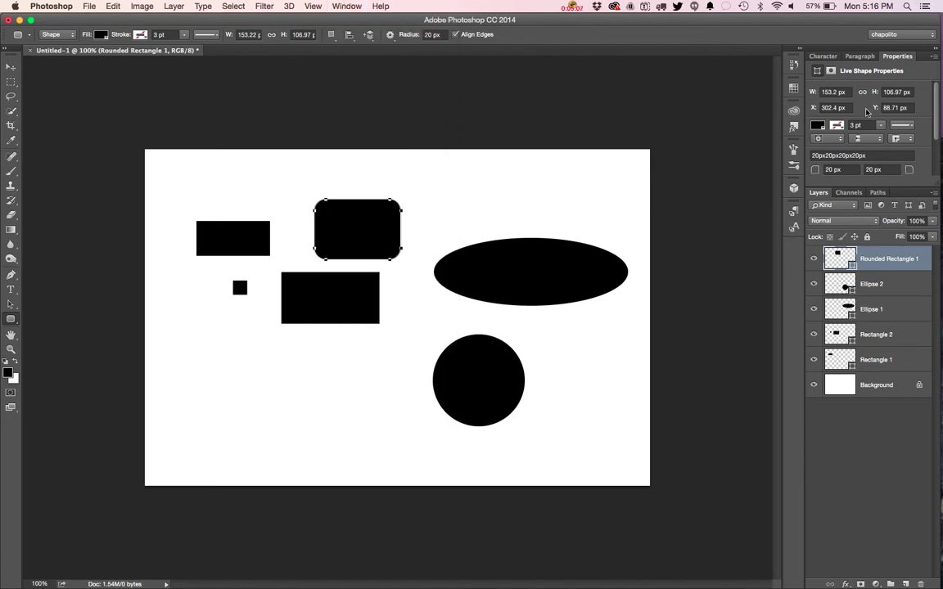
scroll(867, 112, down, 3)
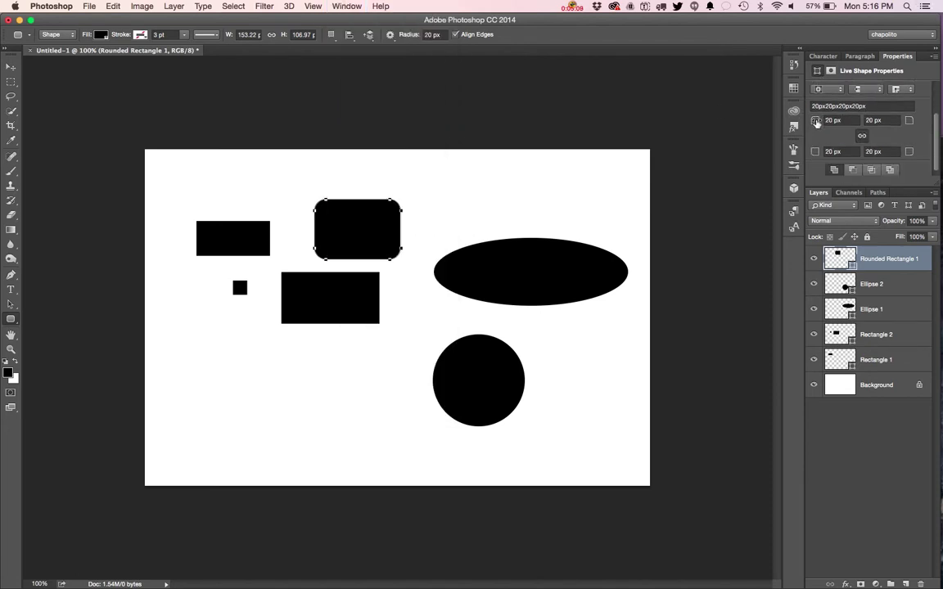
click(863, 137)
click(850, 120)
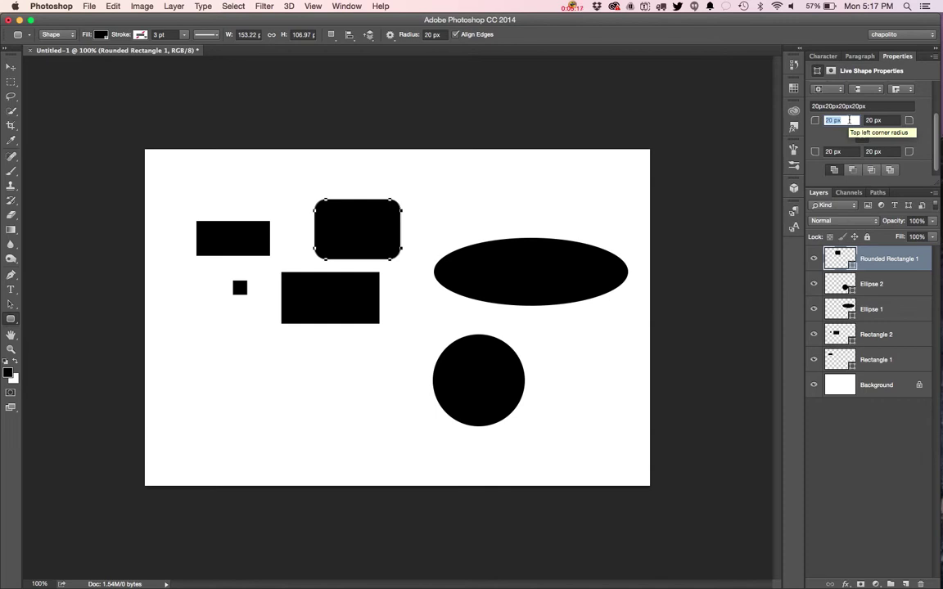
text(40)
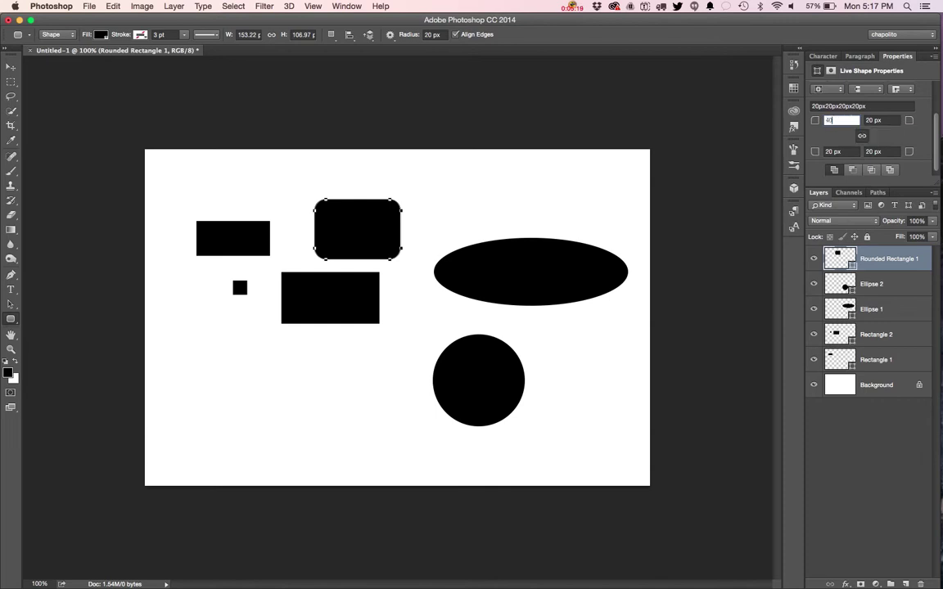
key(Return)
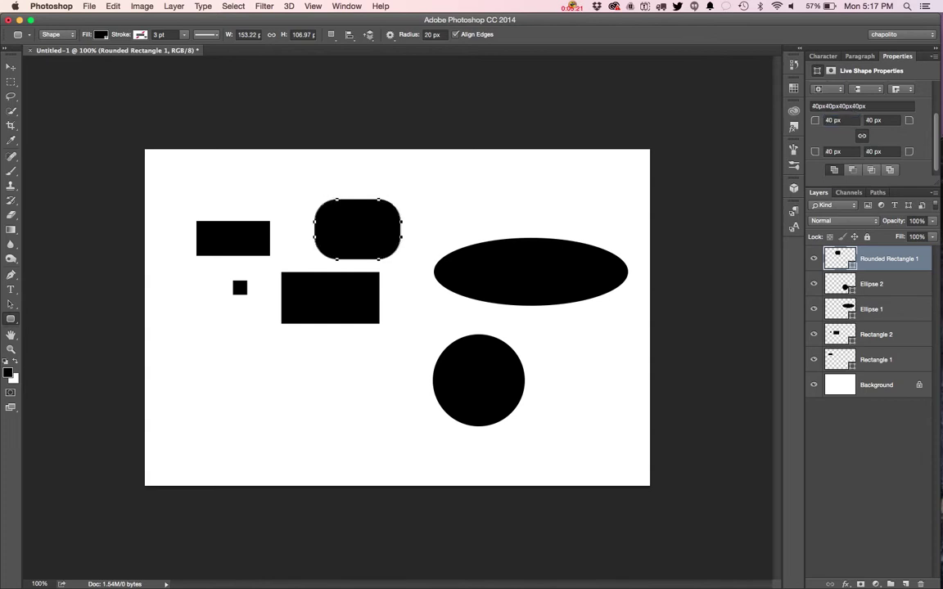
Step: Unlink the rounded rectangle's corner radii and set only its top-right corner radius to 10 px
click(862, 136)
click(888, 121)
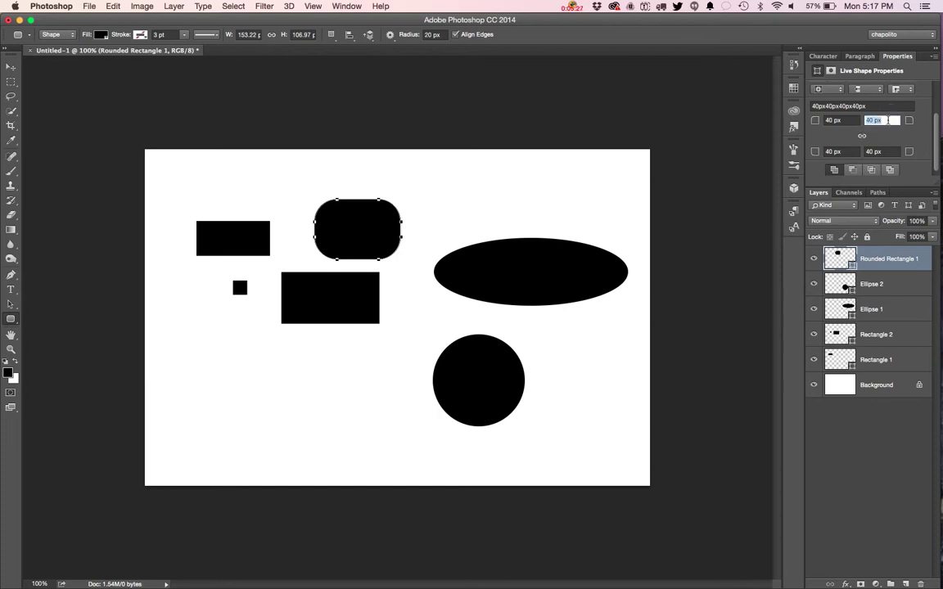
text(10)
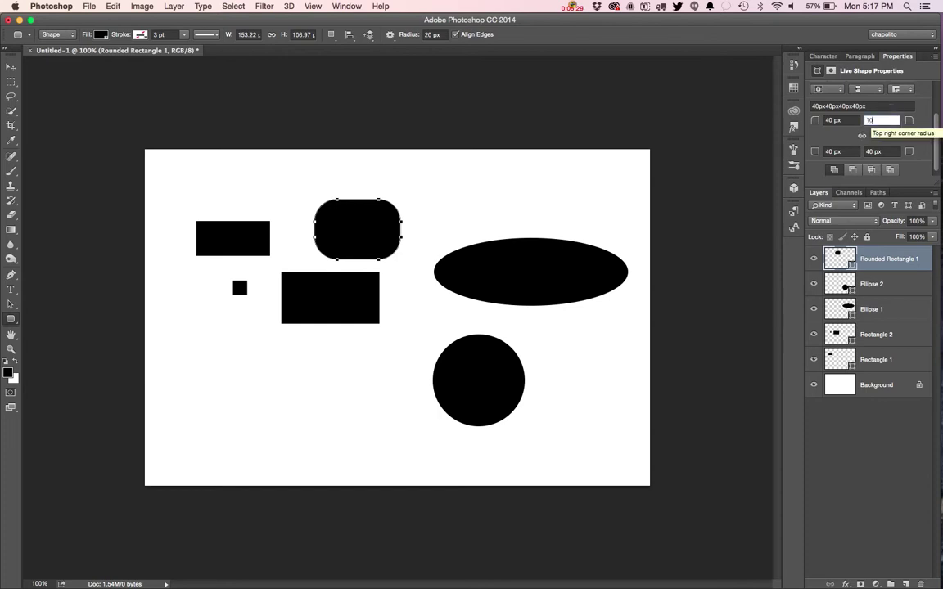
key(Return)
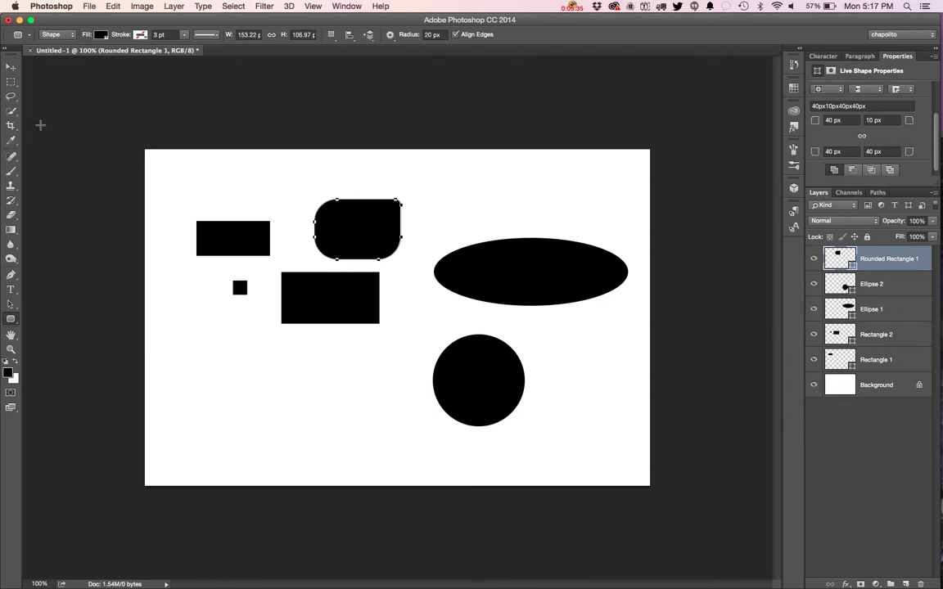
Step: Make the rounded rectangle's top-right corner sharp with a 0 px radius and move the shape slightly up and to the right
click(895, 120)
text(0)
key(Return)
click(11, 65)
drag(310, 204, 353, 229)
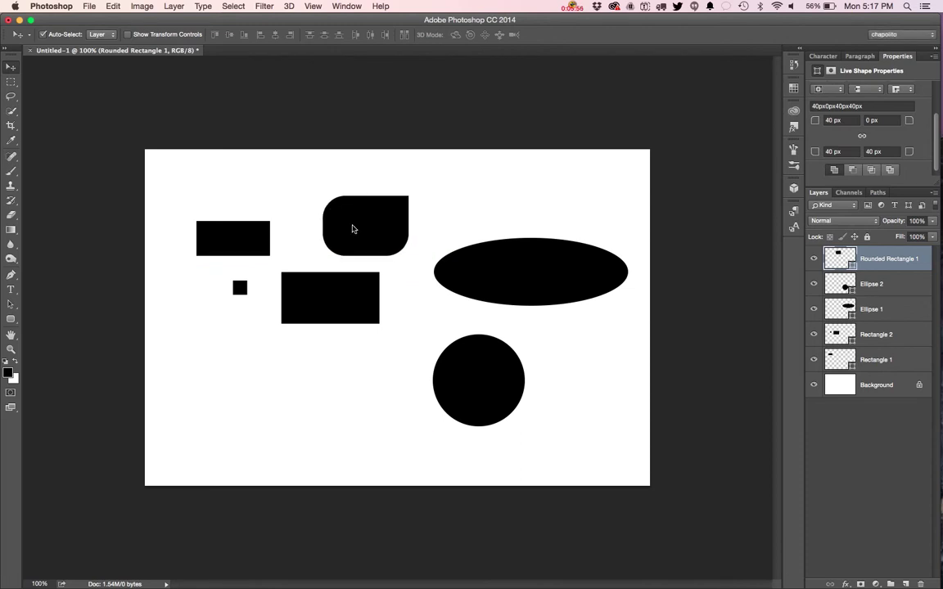
click(12, 320)
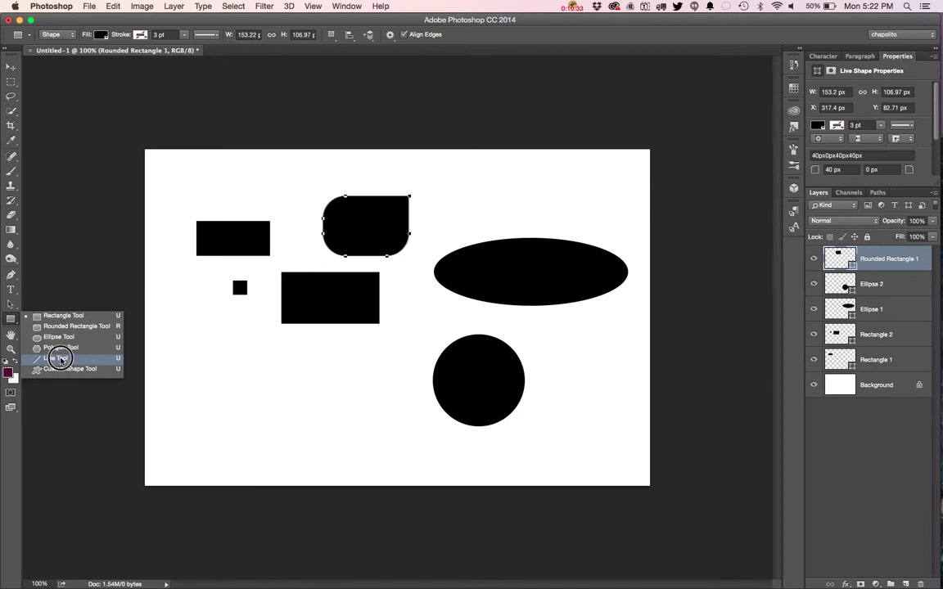
click(13, 323)
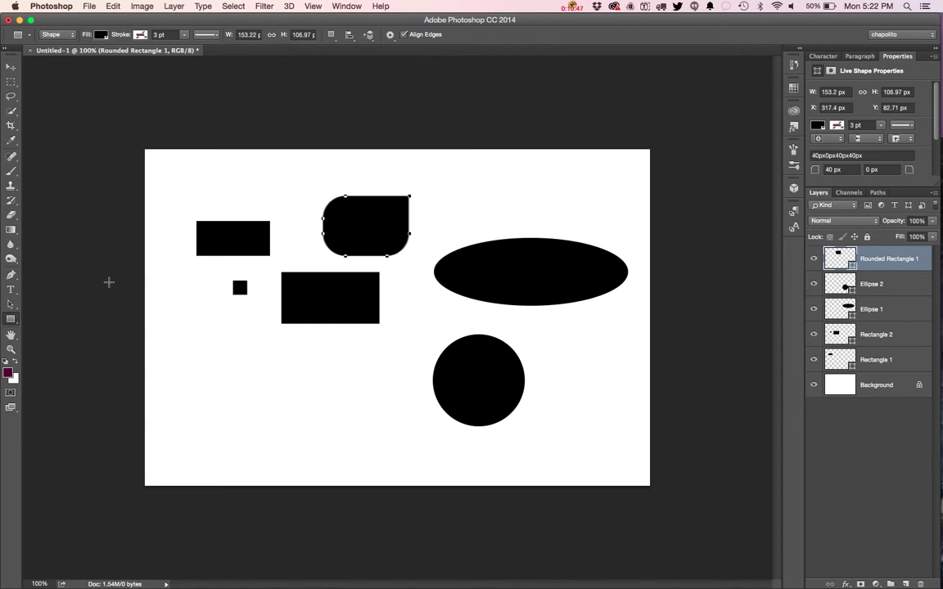
click(10, 306)
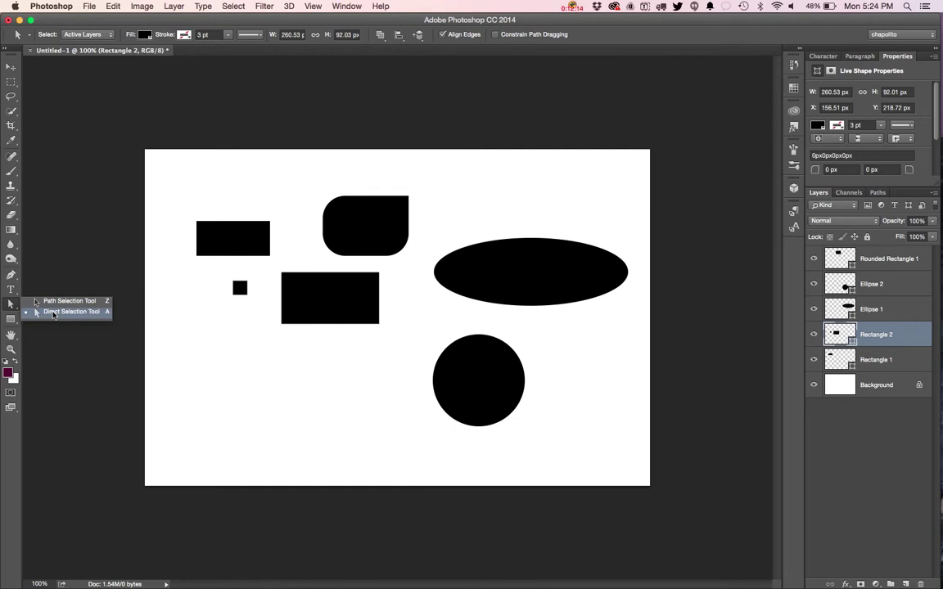
click(53, 313)
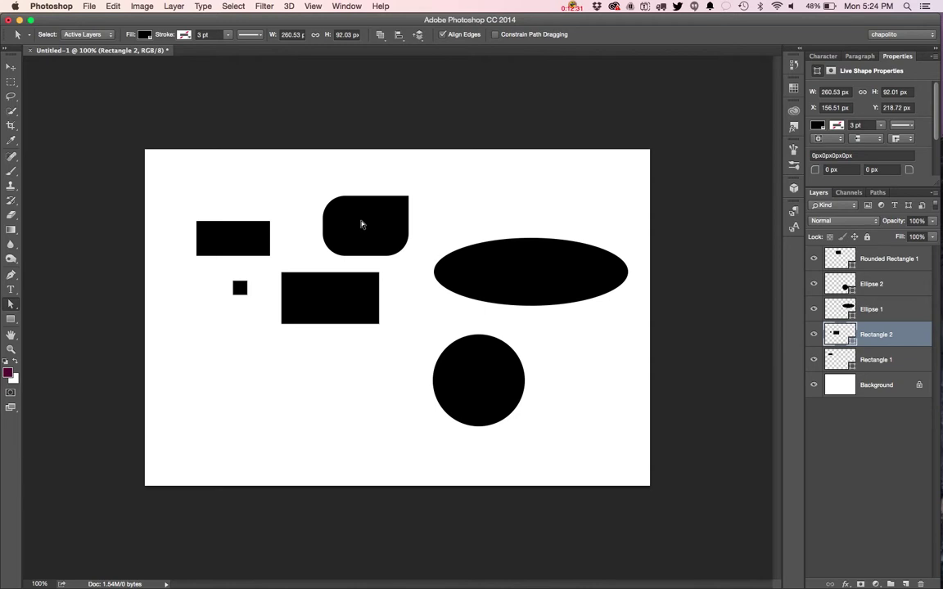
key(v)
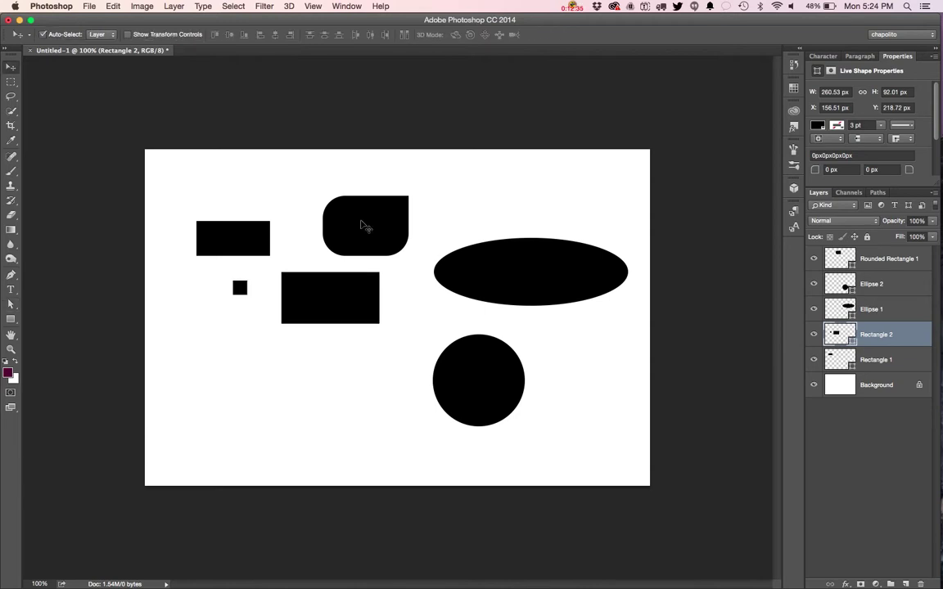
key(a)
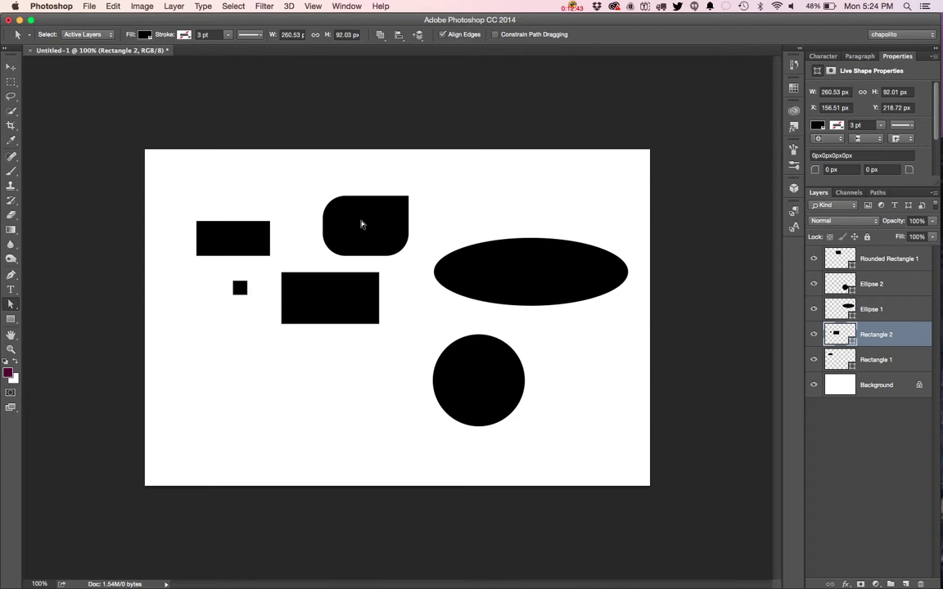
key(v)
Step: Select the wide ellipse and activate its bottom anchor point with the Direct Selection tool
click(365, 226)
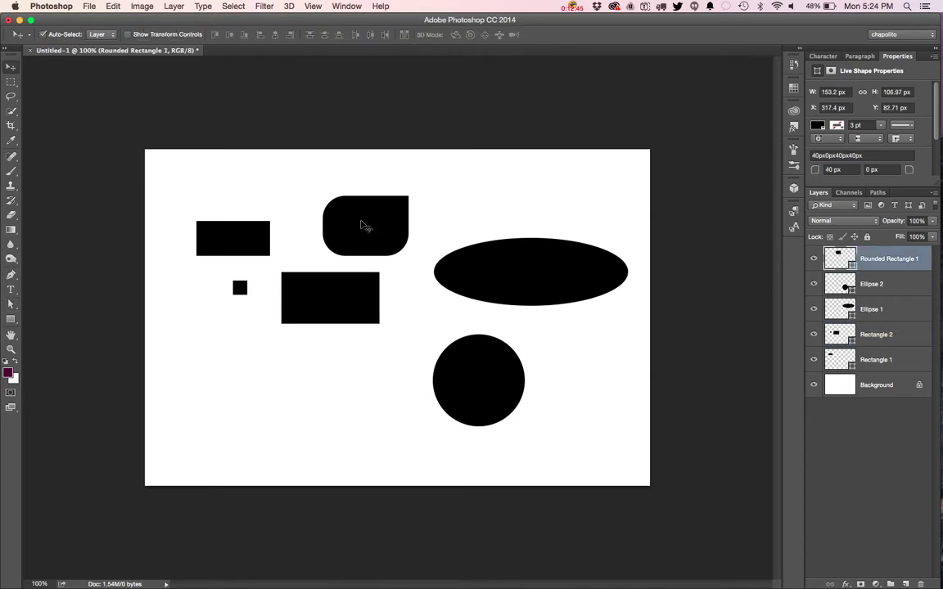
click(574, 295)
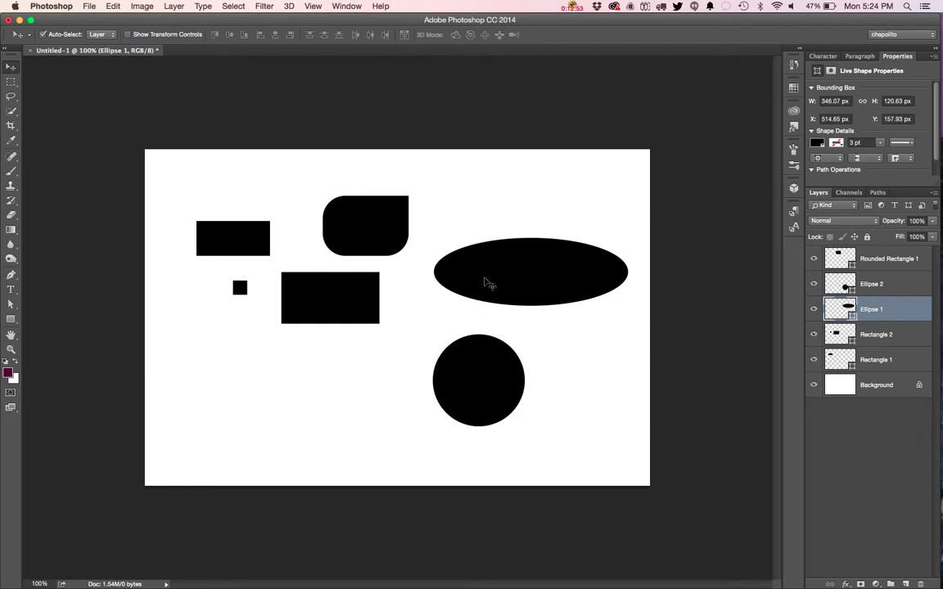
key(a)
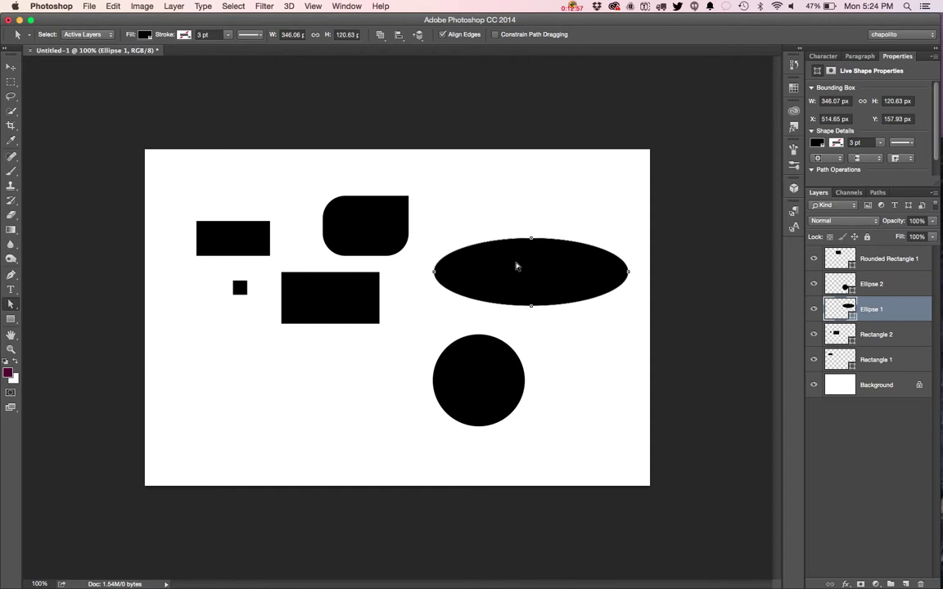
click(531, 306)
Step: Try rotating the bottom anchor's direction handle on the wide ellipse, undo it, and try lengthening and shortening the same handle
drag(478, 309, 528, 349)
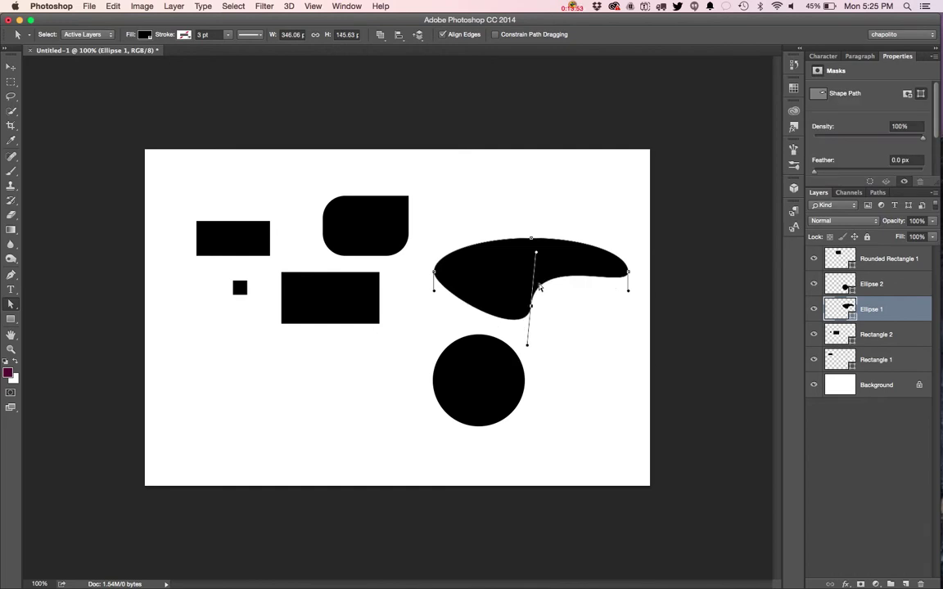
key(super+z)
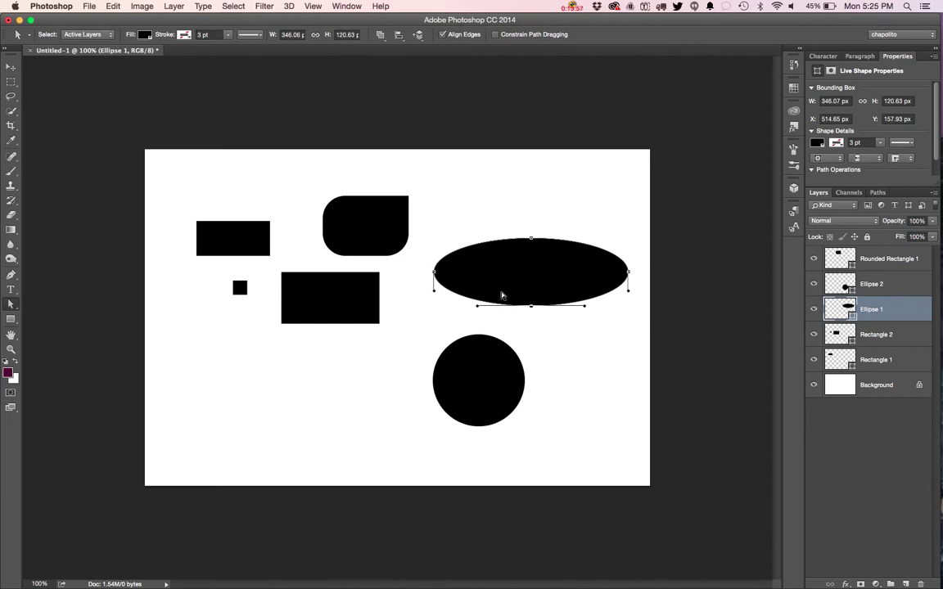
drag(478, 308, 451, 309)
drag(451, 309, 480, 307)
Step: Examine the direction handles of the wide ellipse's left, bottom and top anchor points by selecting them in turn
click(435, 274)
click(531, 306)
click(434, 273)
click(531, 240)
click(542, 320)
click(531, 307)
Step: Try moving the wide ellipse's bottom anchor point down and to the right, as well as slightly downward, undoing the moves
drag(531, 307, 587, 344)
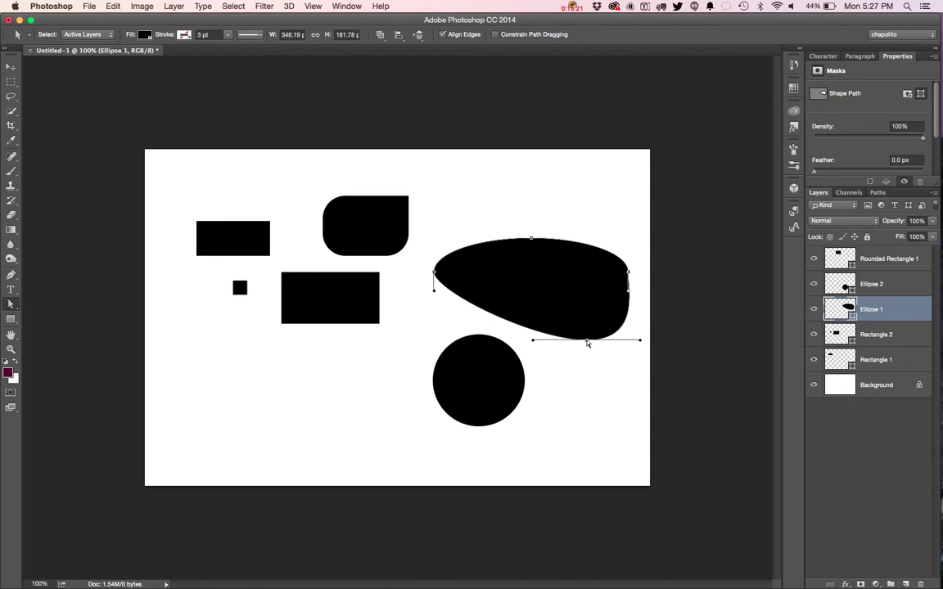
key(super+z)
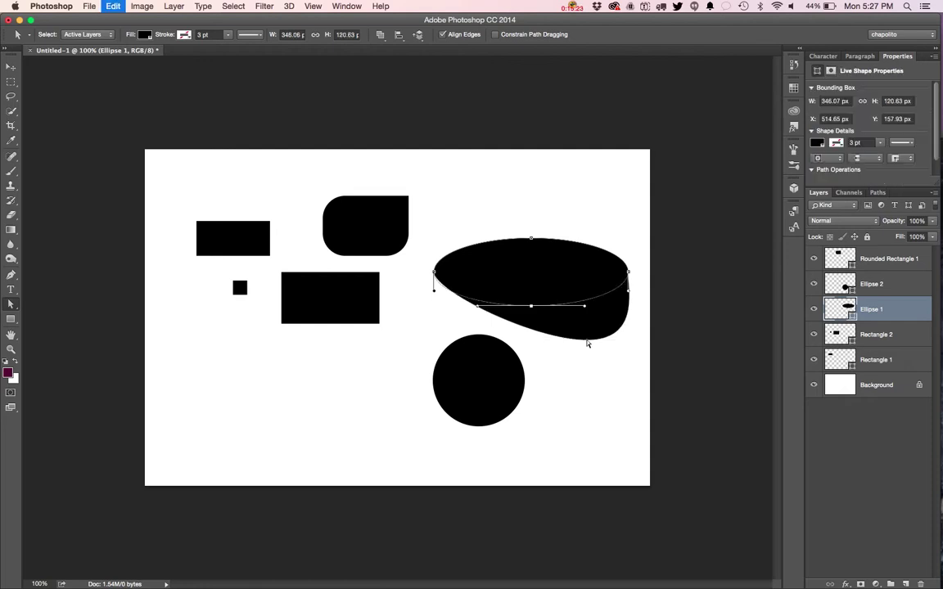
mouse_move(533, 308)
mouse_down()
mouse_move(533, 331)
mouse_move(542, 333)
mouse_move(532, 311)
mouse_up()
drag(526, 287, 534, 315)
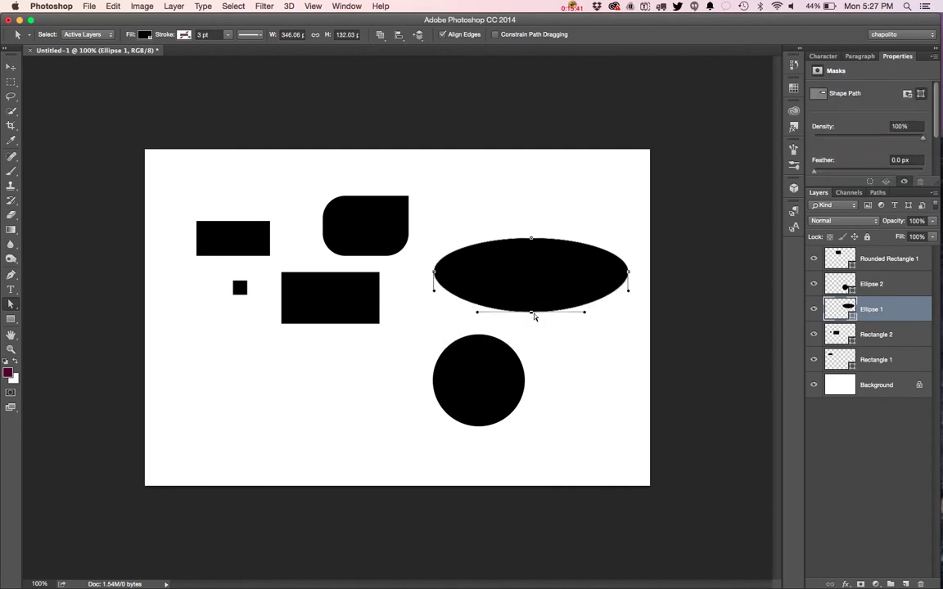
key(super+z)
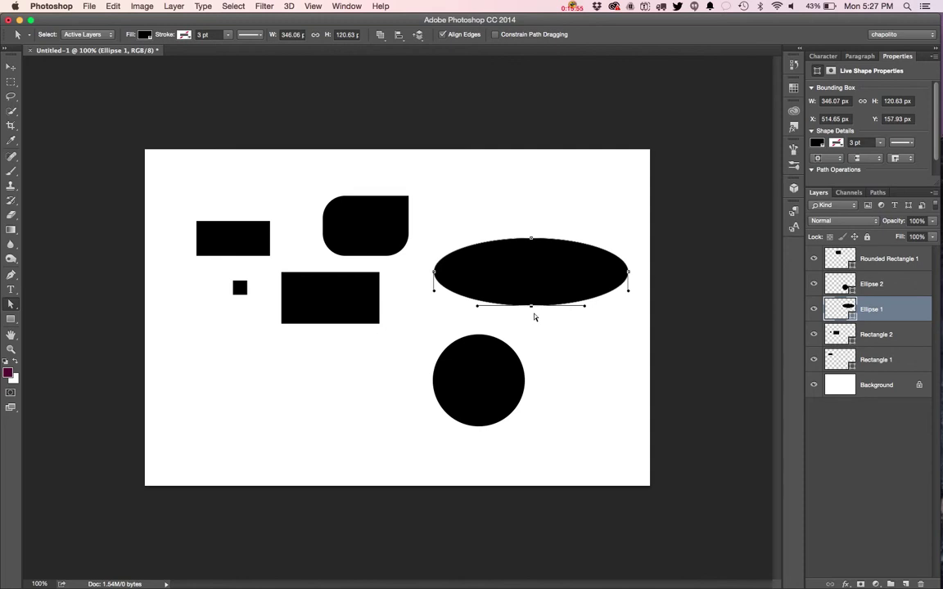
Step: Nudge the wide ellipse's bottom anchor point upward until the shape flattens to a height of about 96 px
key(Up)
key(Up)
key(Up)
key(Up)
key(Up)
key(Up)
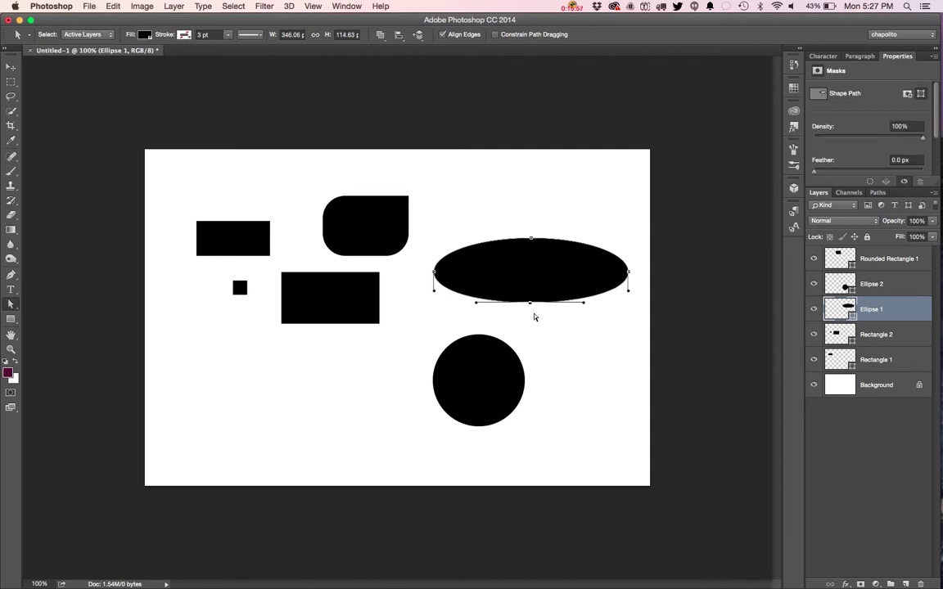
key(Down)
key(Up)
key(Up)
key(Up)
key(Up)
key(Up)
key(Up)
key(Up)
key(Up)
key(Up)
key(Up)
key(Up)
key(Up)
key(Up)
key(Up)
key(Up)
key(Up)
key(Up)
key(Up)
key(Up)
key(Up)
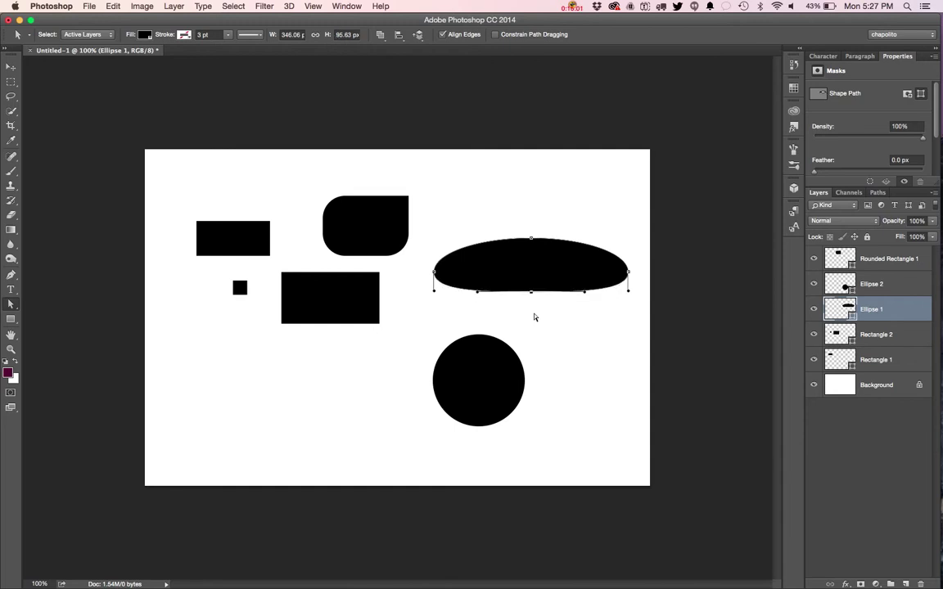
Step: Nudge the wide ellipse's bottom anchor point downward until the shape is about 136 px tall
key(Down)
key(Down)
key(Down)
key(Down)
key(Down)
key(Down)
key(Down)
key(Down)
key(Down)
key(Down)
key(Down)
key(Down)
key(Down)
key(Down)
key(Down)
key(Down)
key(Down)
key(Down)
key(Down)
key(Down)
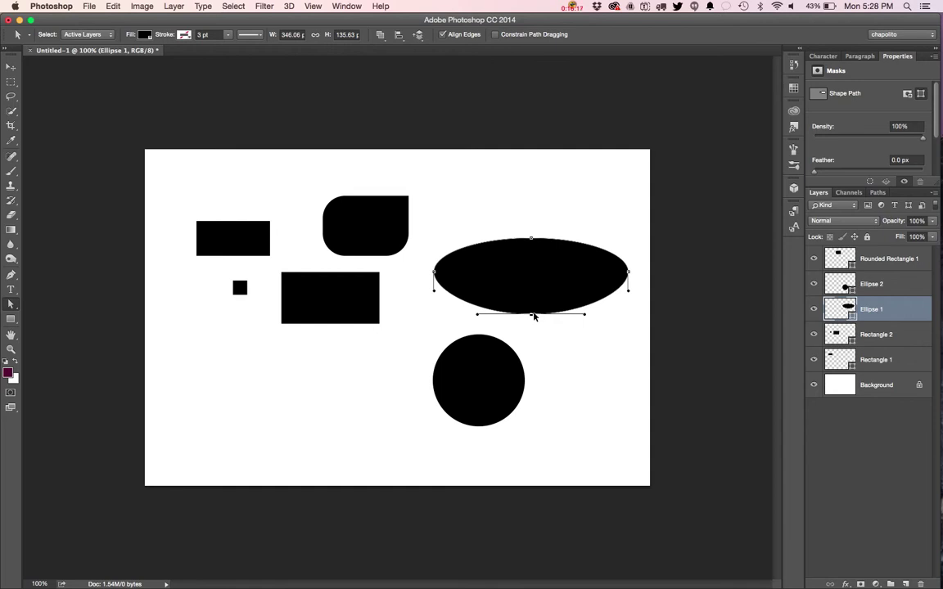
Step: Fine-tune the wide ellipse's bottom anchor point with two single upward nudges, bringing the height to about 134 px
key(super+equal)
scroll(534, 317, right, 5)
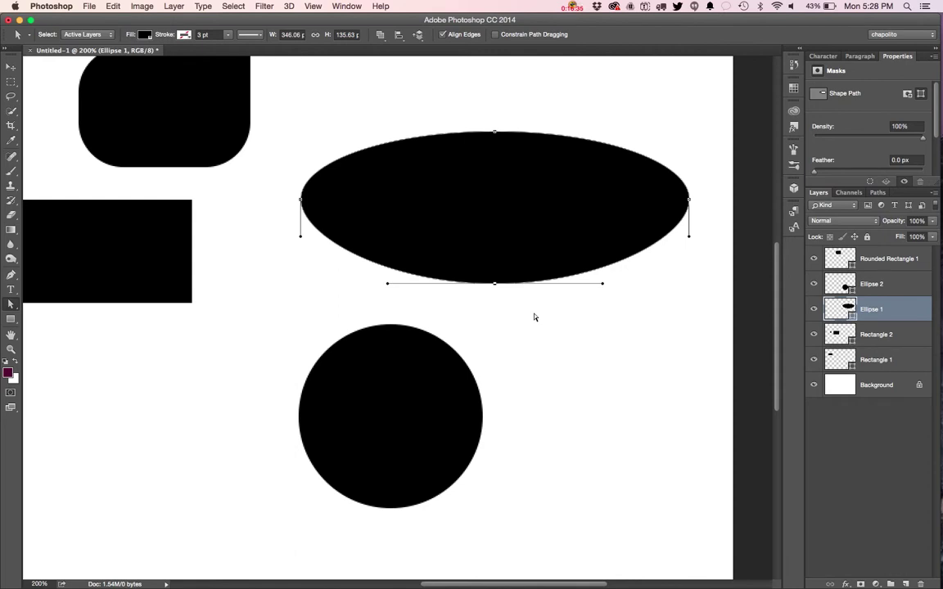
key(Up)
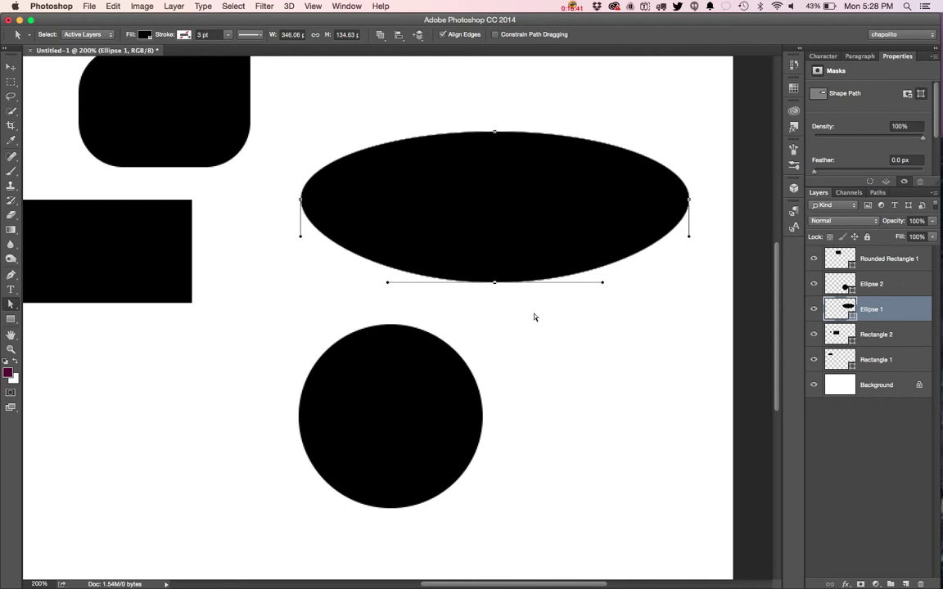
key(super+equal)
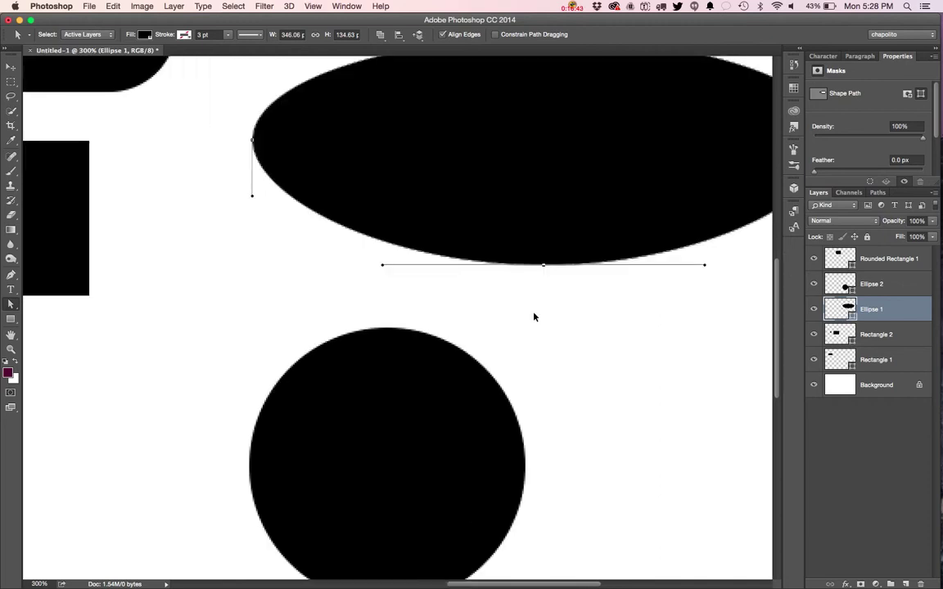
key(super+equal)
scroll(534, 316, right, 5)
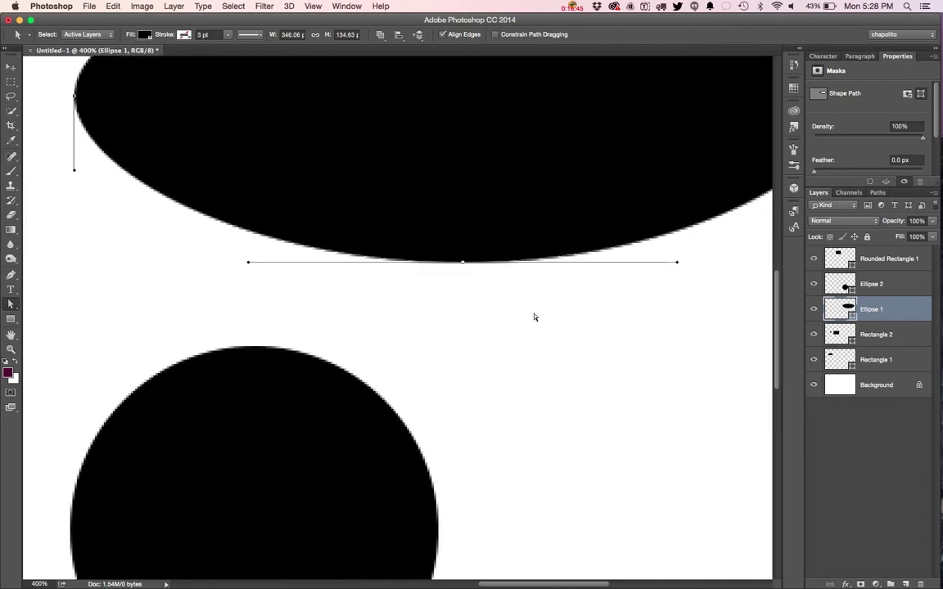
key(Up)
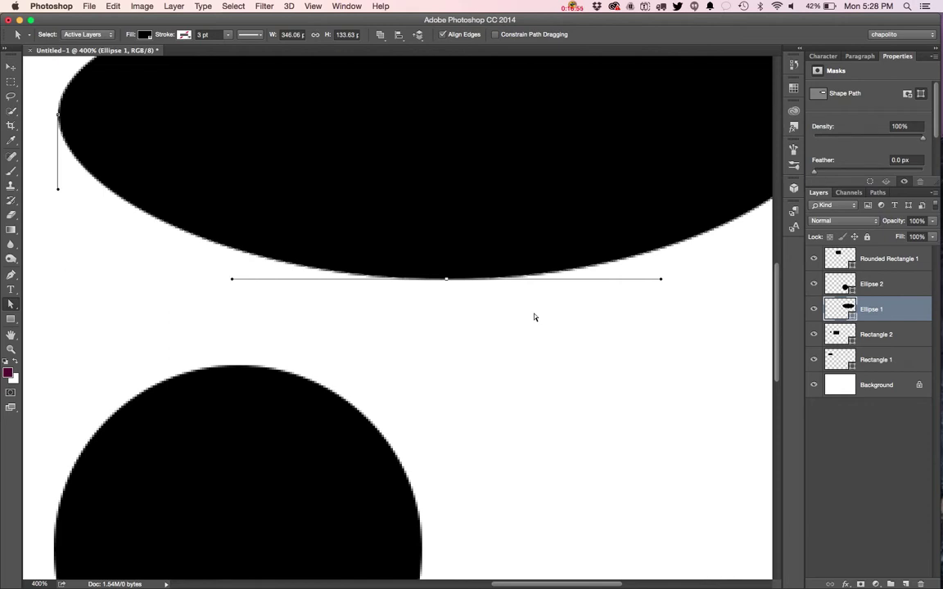
key(super+minus)
key(super+minus)
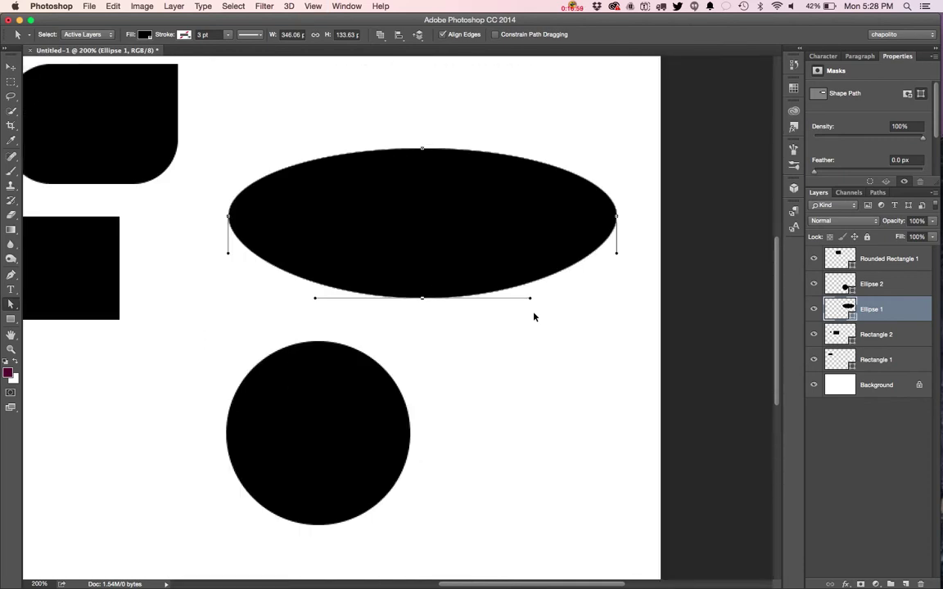
key(super+minus)
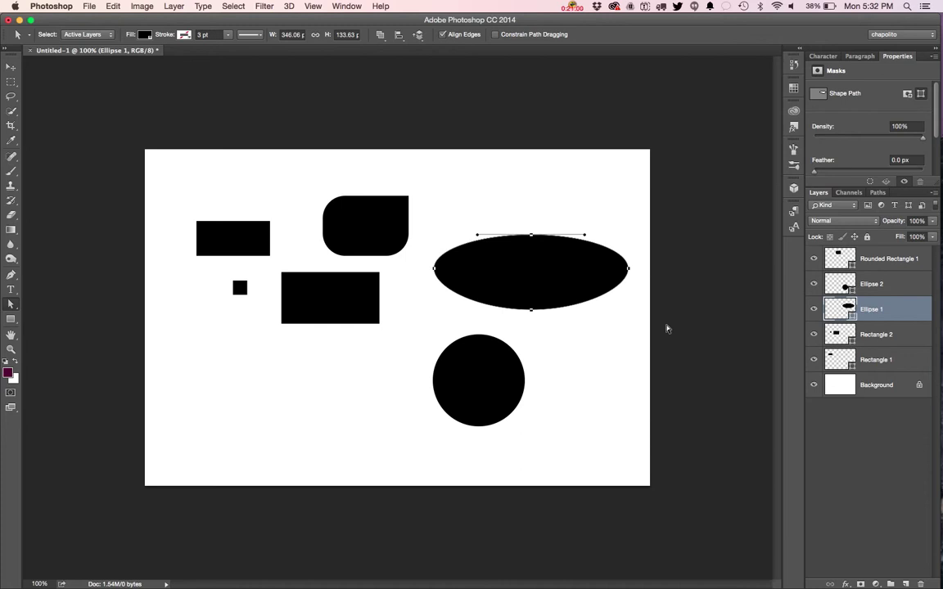
Step: Draw a closed three-point wedge about 688 by 534 px with the Pen tool, from the canvas's lower-left area to beyond its upper edge
key(p)
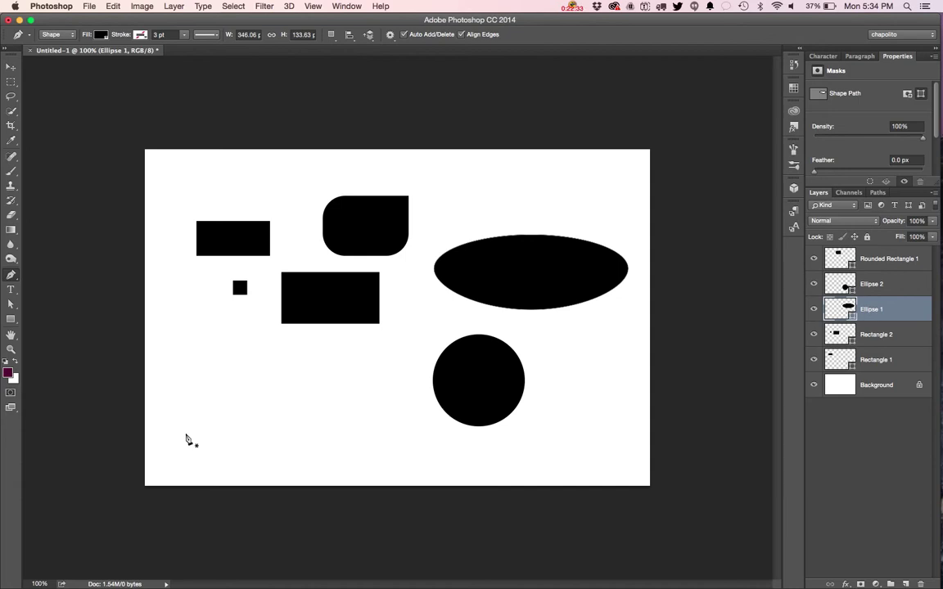
click(186, 434)
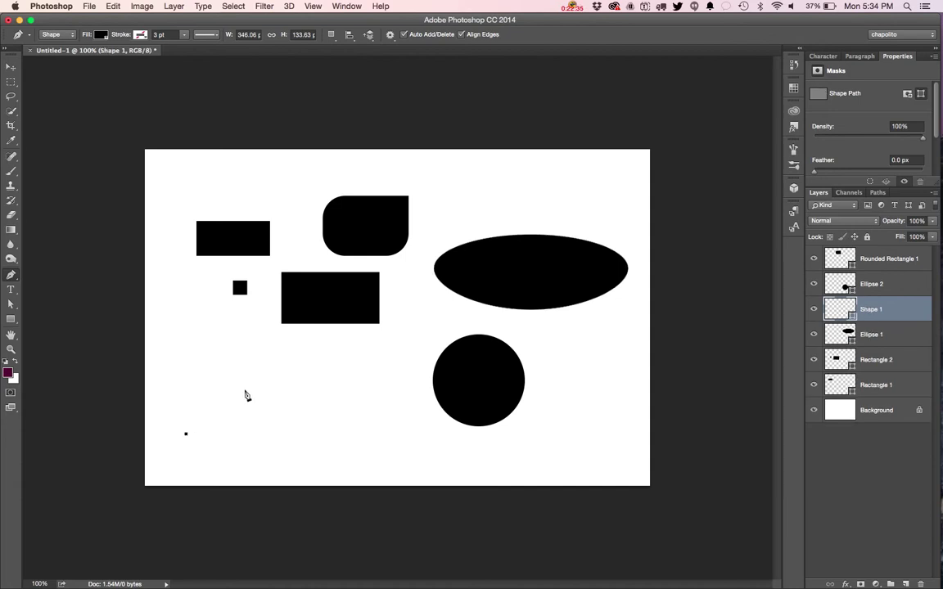
click(502, 135)
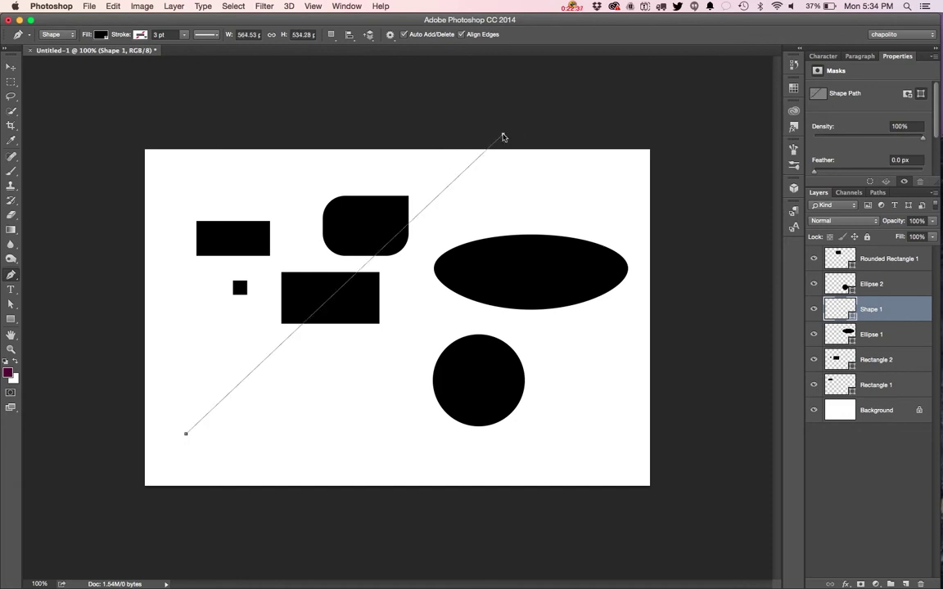
click(571, 143)
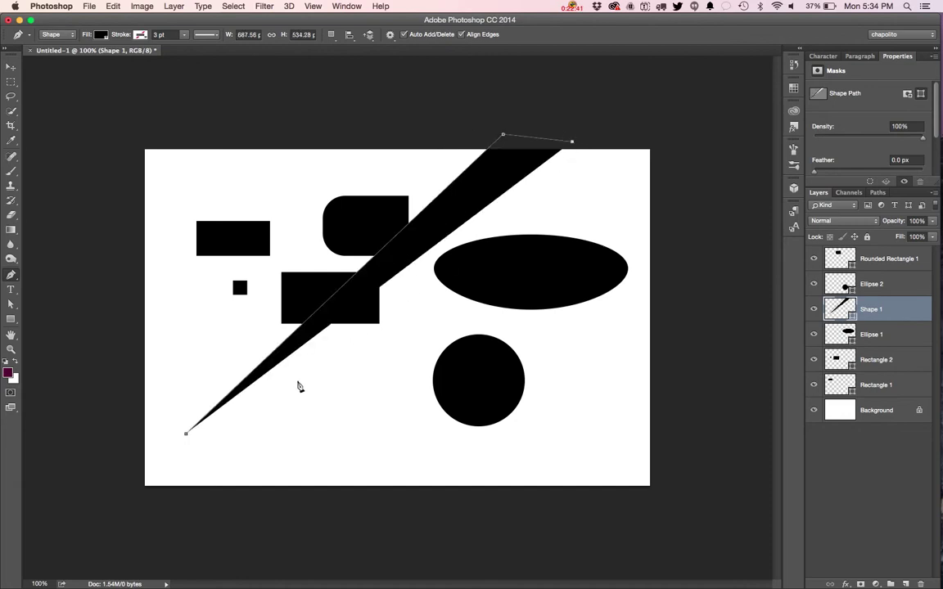
click(187, 435)
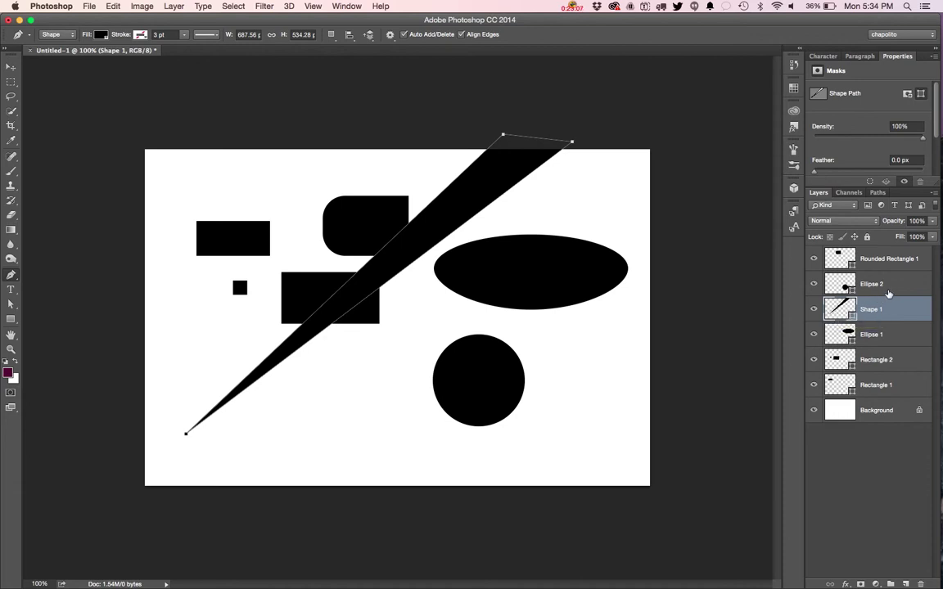
Step: Change the wedge layer's fill from black to a dark magenta
double_click(843, 311)
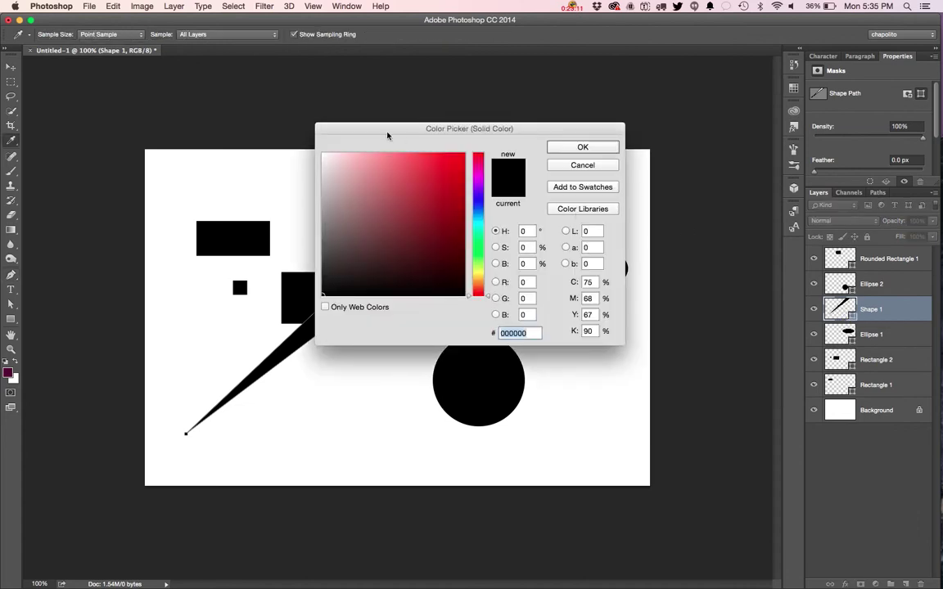
click(478, 168)
drag(448, 263, 456, 244)
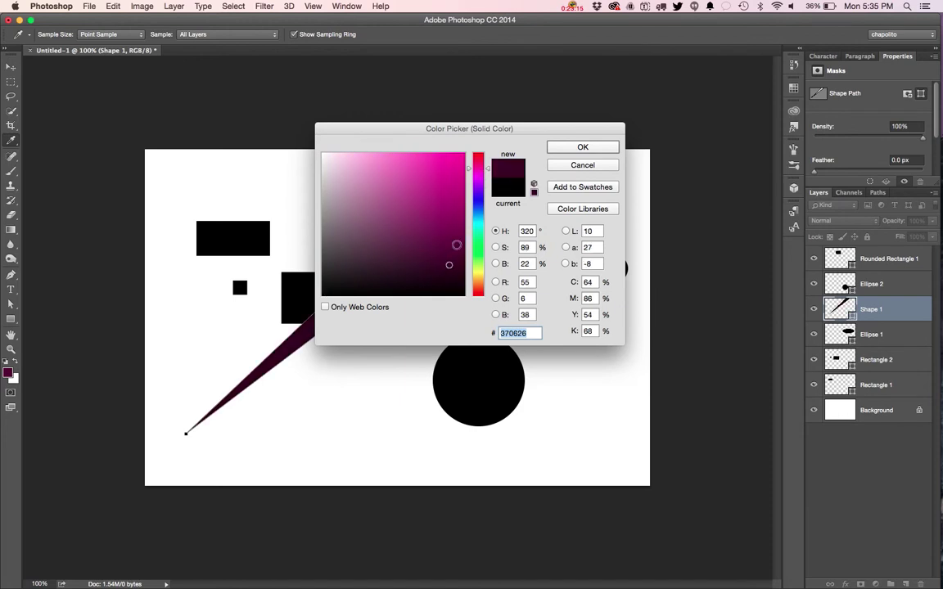
click(565, 148)
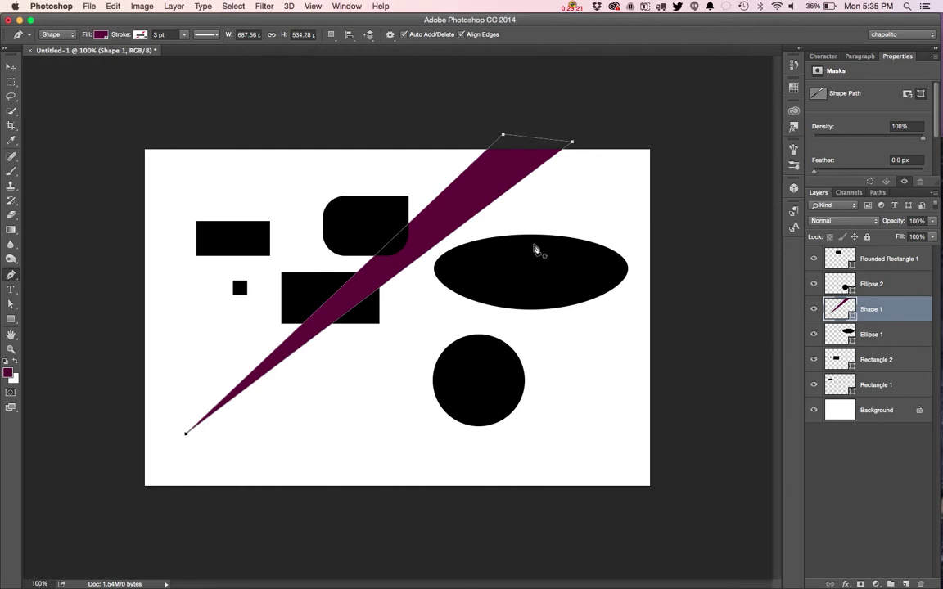
Step: Start a second wedge with the Pen tool just below the first one's tip, placing two corner points beyond the canvas's upper-right corner
click(196, 440)
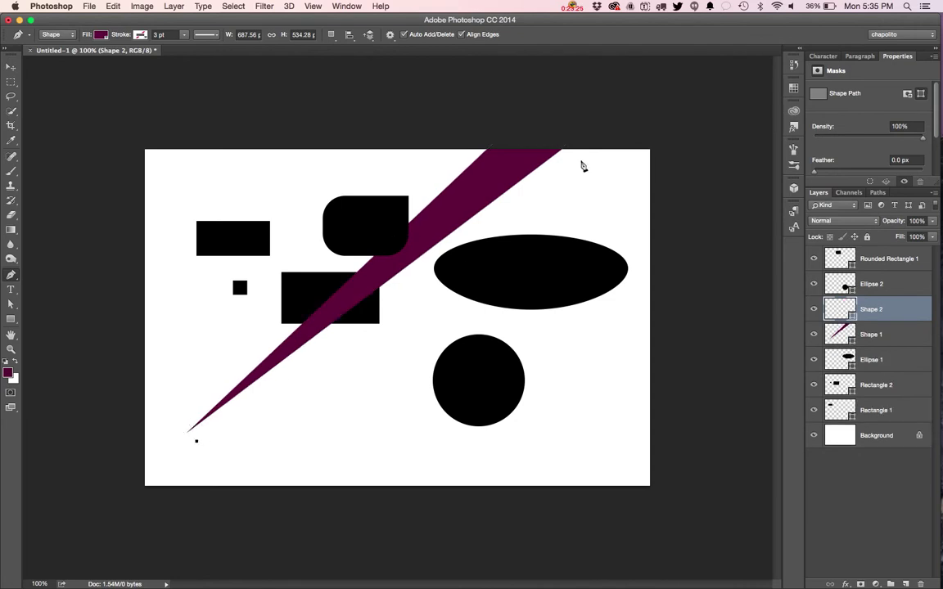
click(632, 137)
click(664, 190)
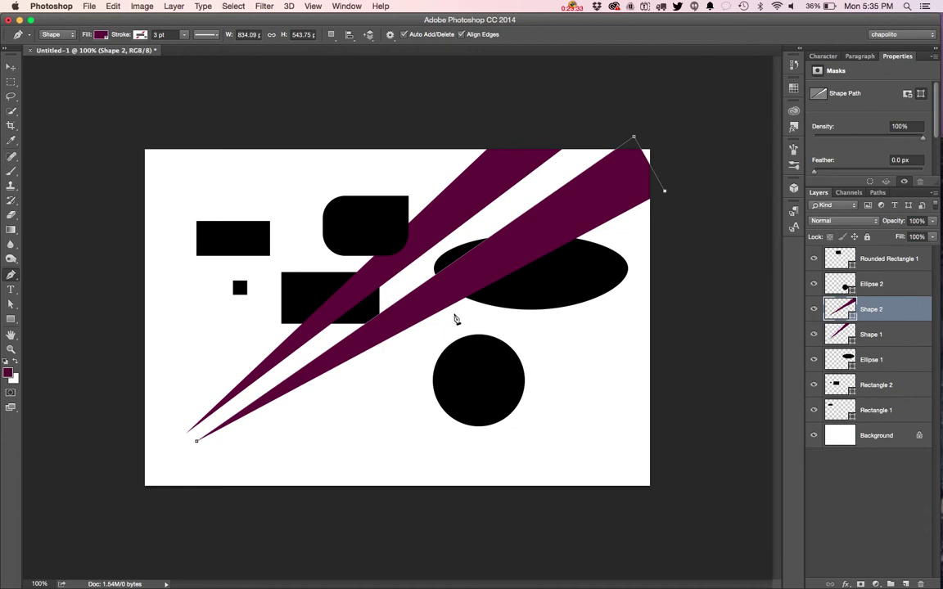
Step: Add two smooth anchor points to form a wavy lower edge on the second wedge and close the path at its tip
click(528, 269)
drag(528, 269, 509, 311)
drag(499, 319, 492, 328)
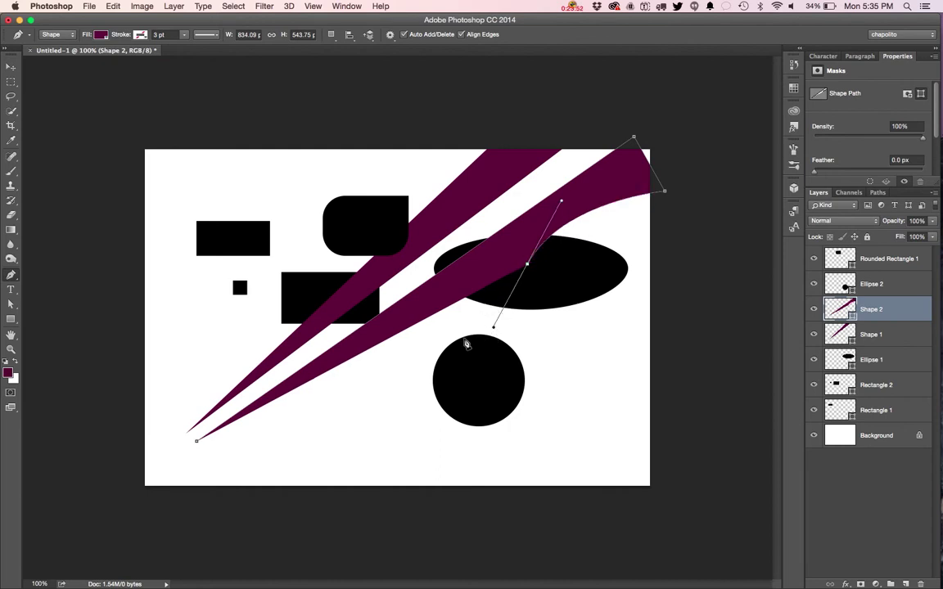
click(344, 374)
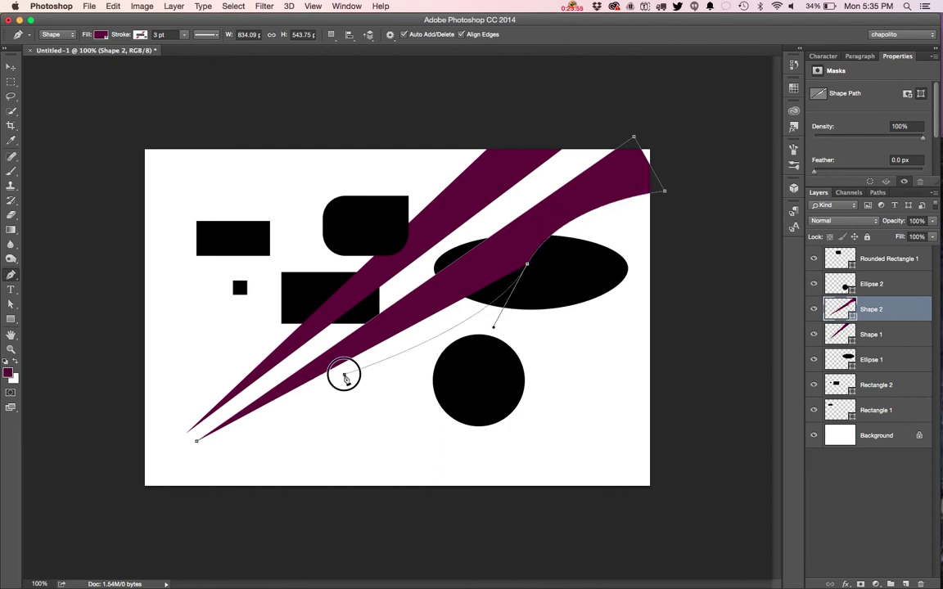
drag(344, 376, 264, 401)
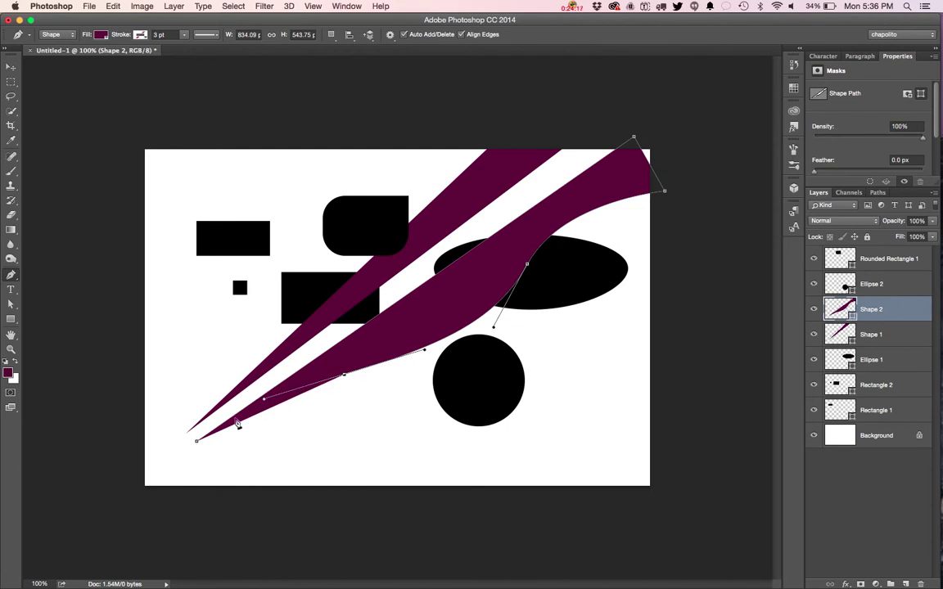
click(197, 443)
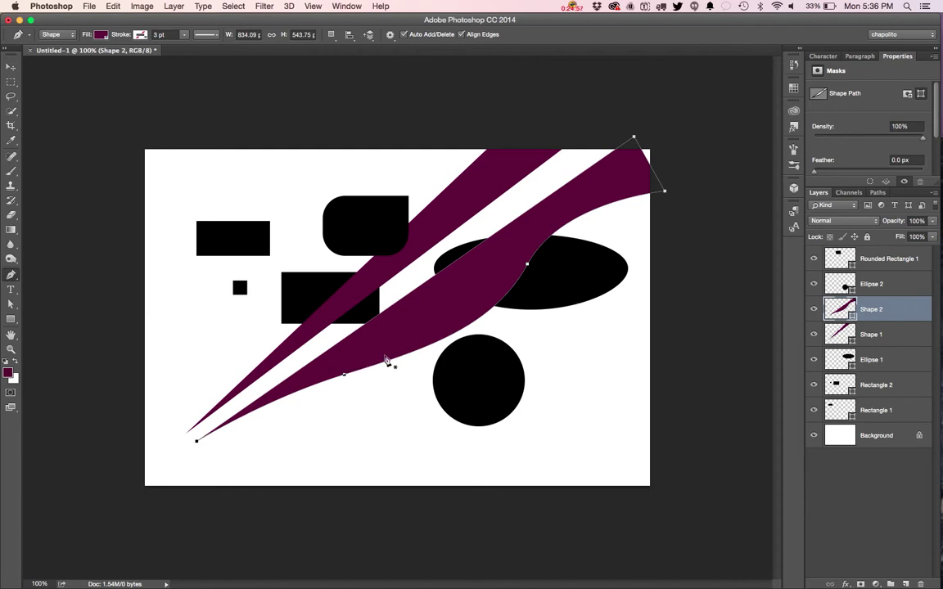
Step: Move the second wedge's lower curve anchor up and to the right with the Direct Selection tool, and tilt its direction handle downward
key(a)
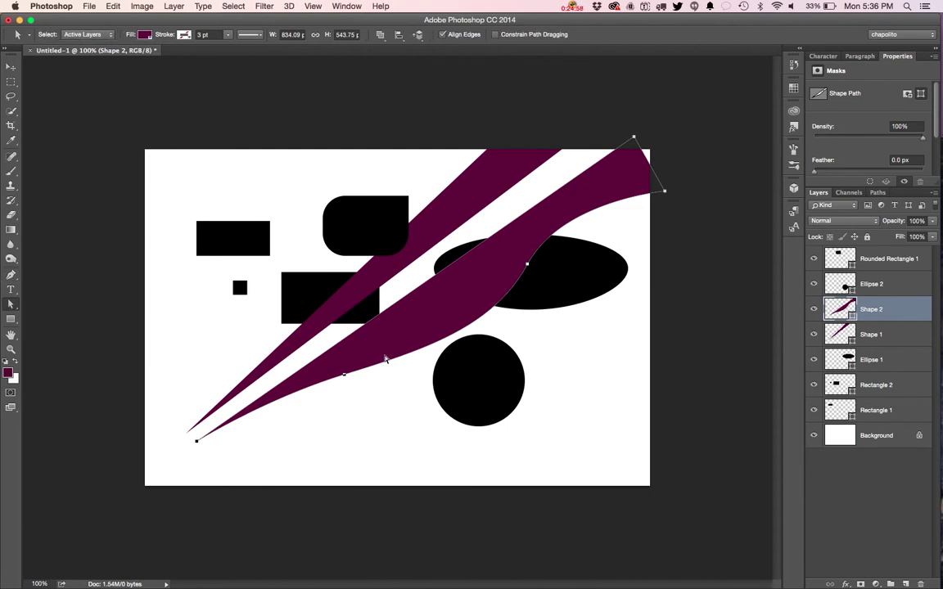
click(344, 374)
click(344, 376)
drag(344, 376, 379, 360)
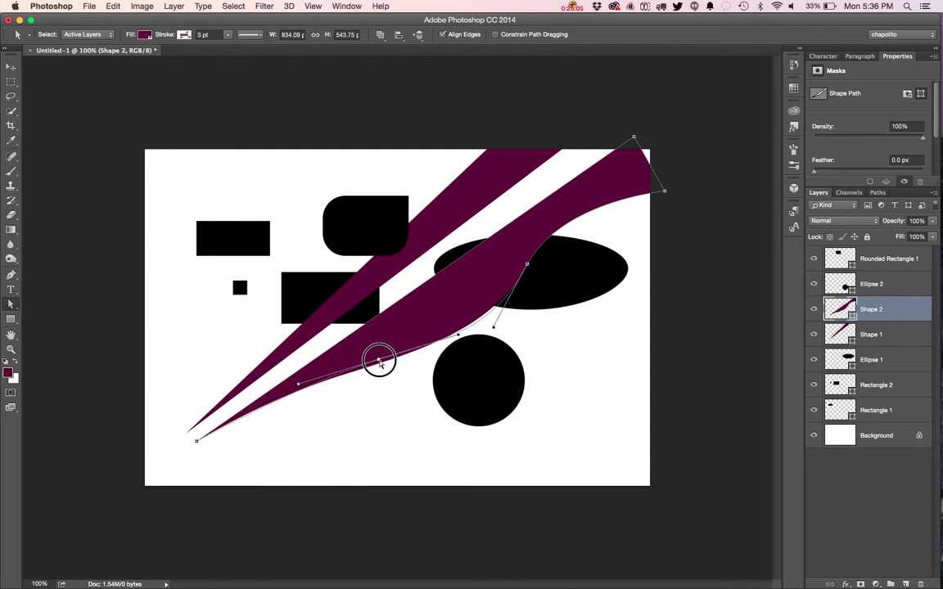
drag(457, 337, 445, 352)
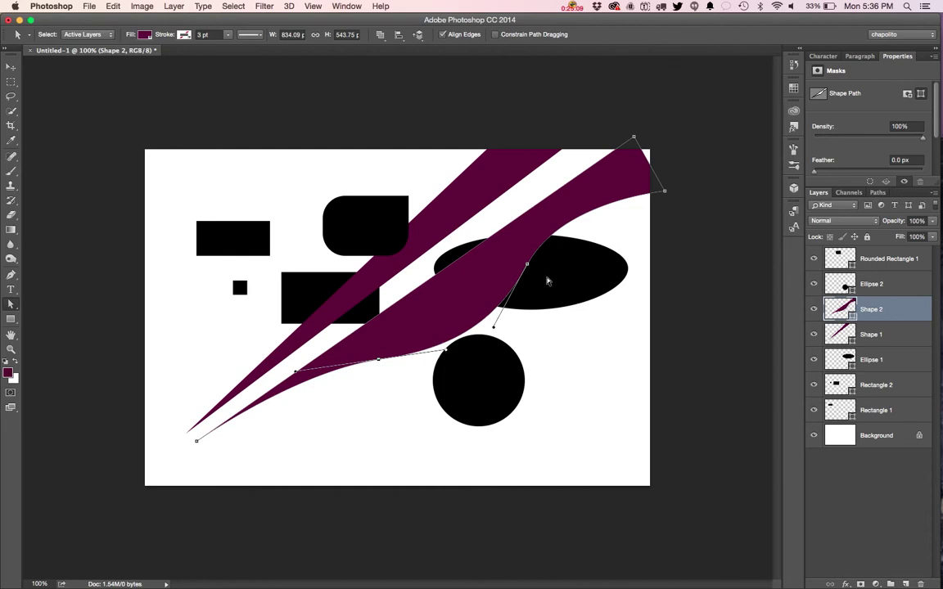
Step: Reposition the second wedge's anchor points, bringing its tip to the first wedge's tip and adjusting the curve points and upper-right corner
drag(200, 447, 189, 434)
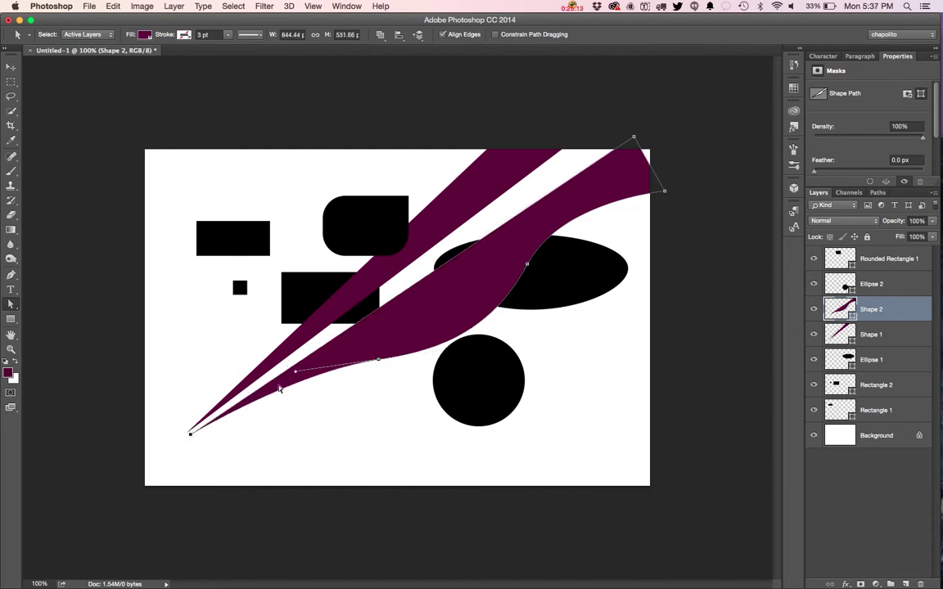
drag(530, 266, 565, 247)
drag(633, 137, 667, 113)
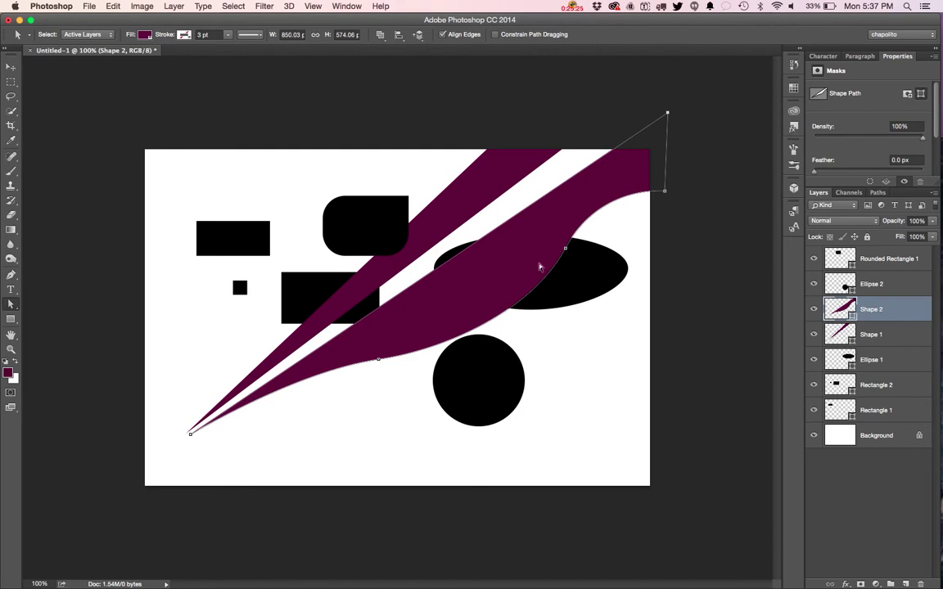
click(378, 361)
drag(378, 361, 369, 368)
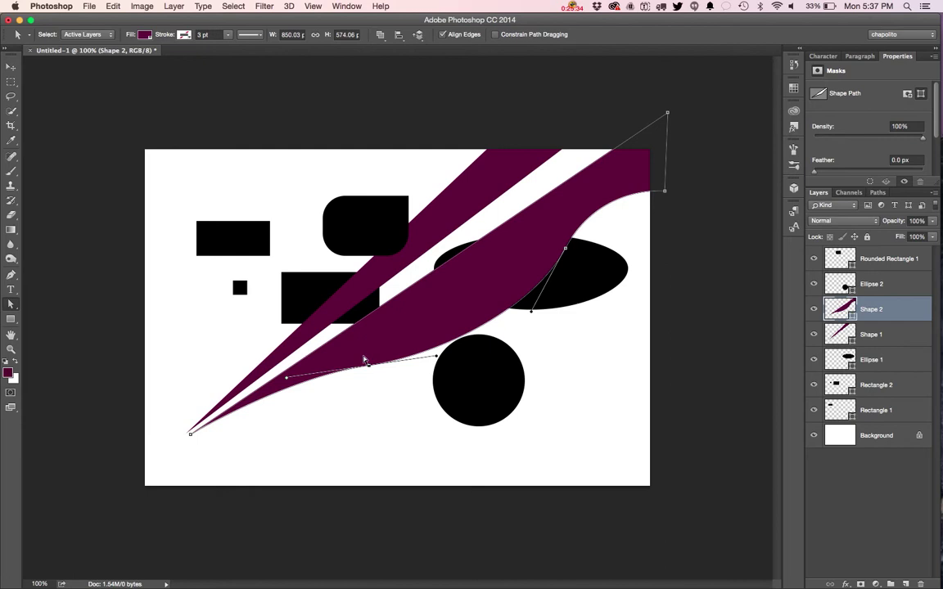
Step: Try deleting the second wedge's lower curve anchor point, undo the deletion, and remove the point with the Pen tool instead
key(Delete)
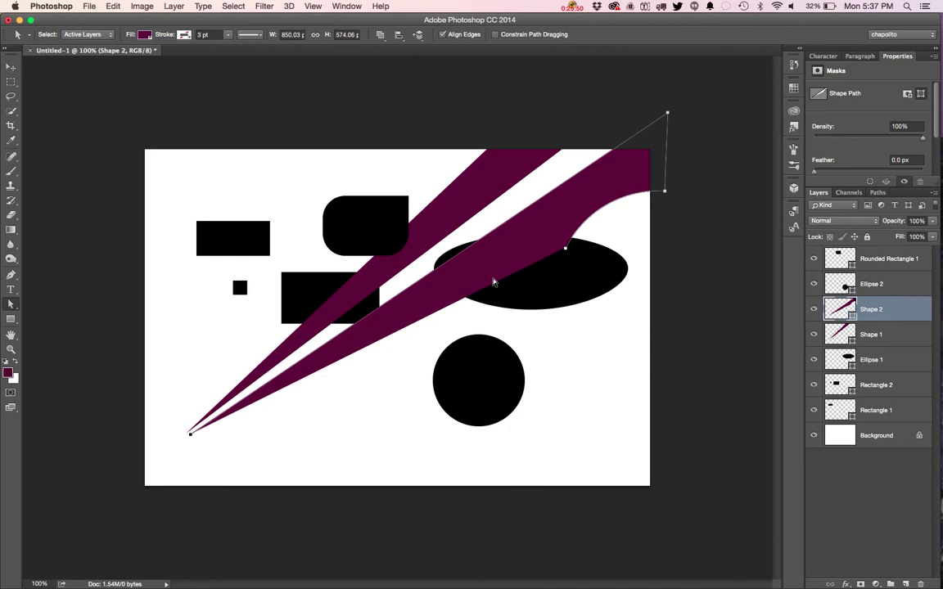
drag(494, 282, 493, 282)
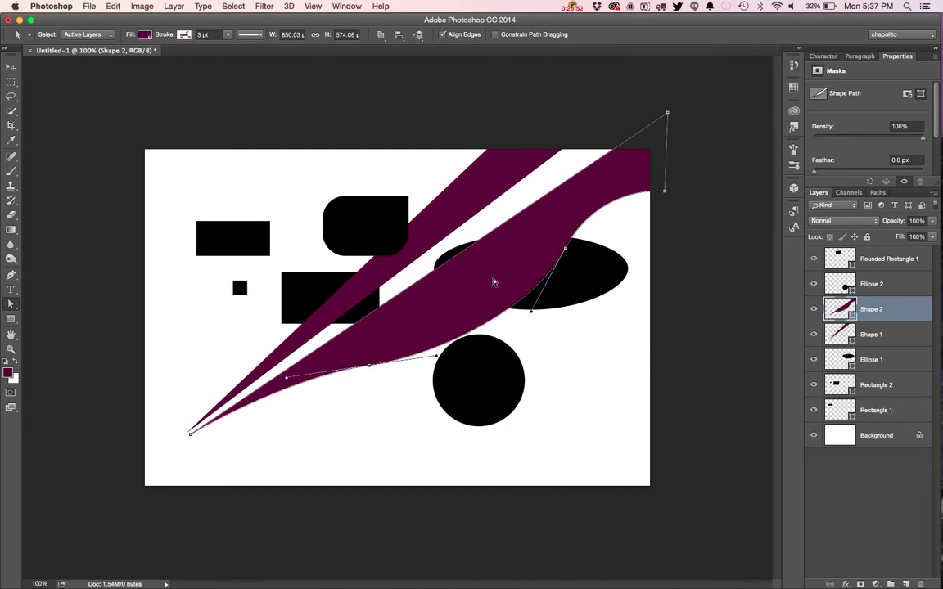
key(p)
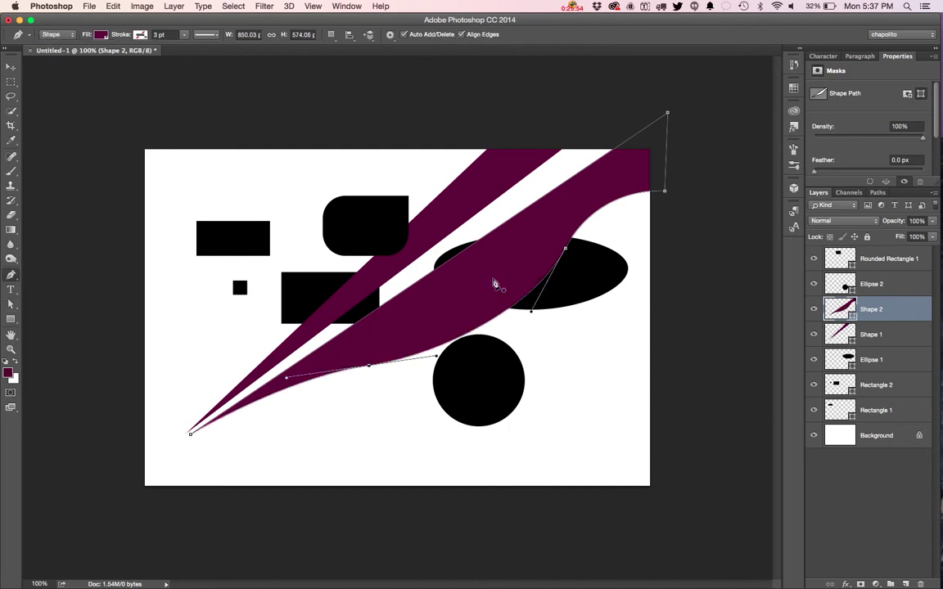
click(369, 369)
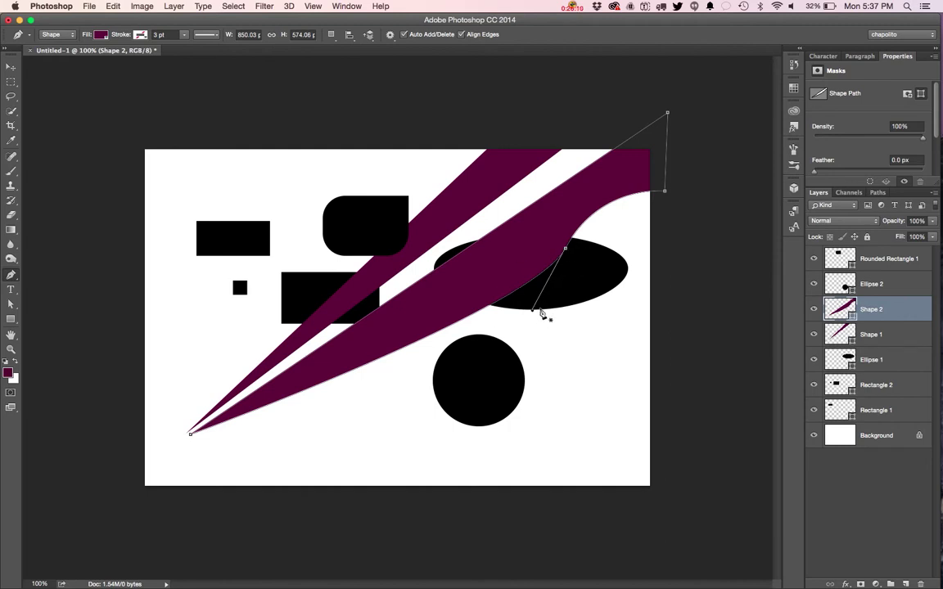
Step: Flatten the second wedge's lower edge by extending the curve anchor's lower direction handle down and left with the Direct Selection tool
key(a)
click(564, 249)
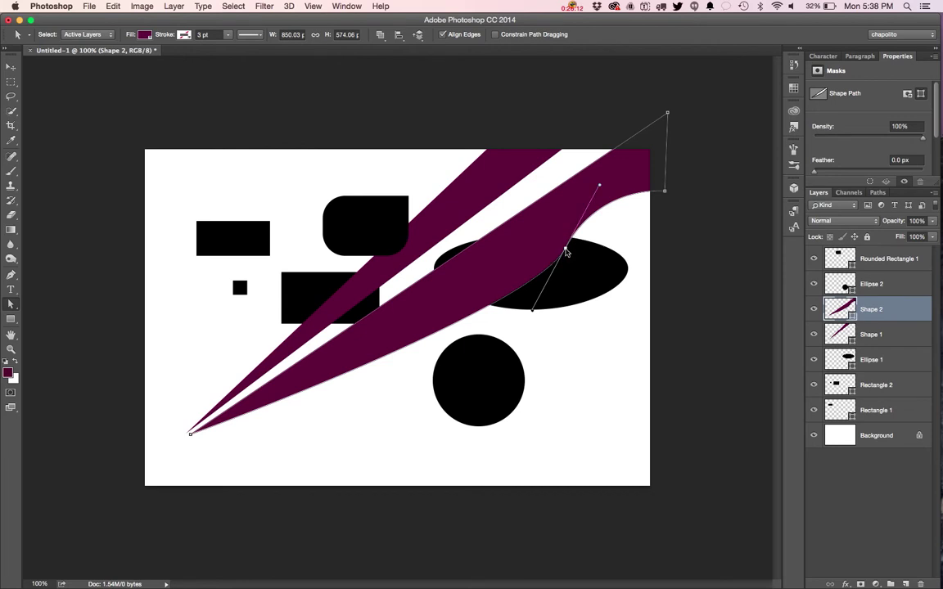
click(531, 311)
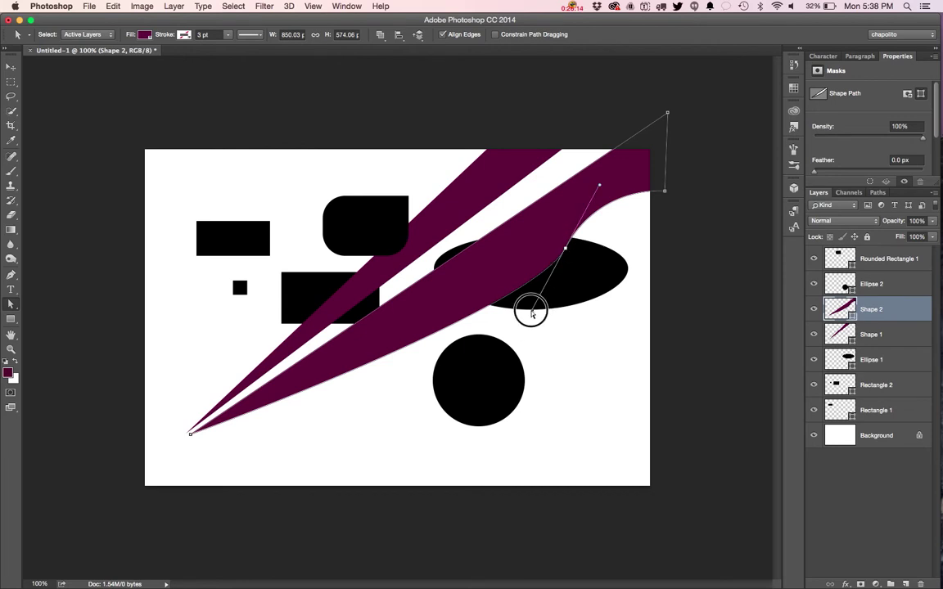
drag(531, 311, 387, 382)
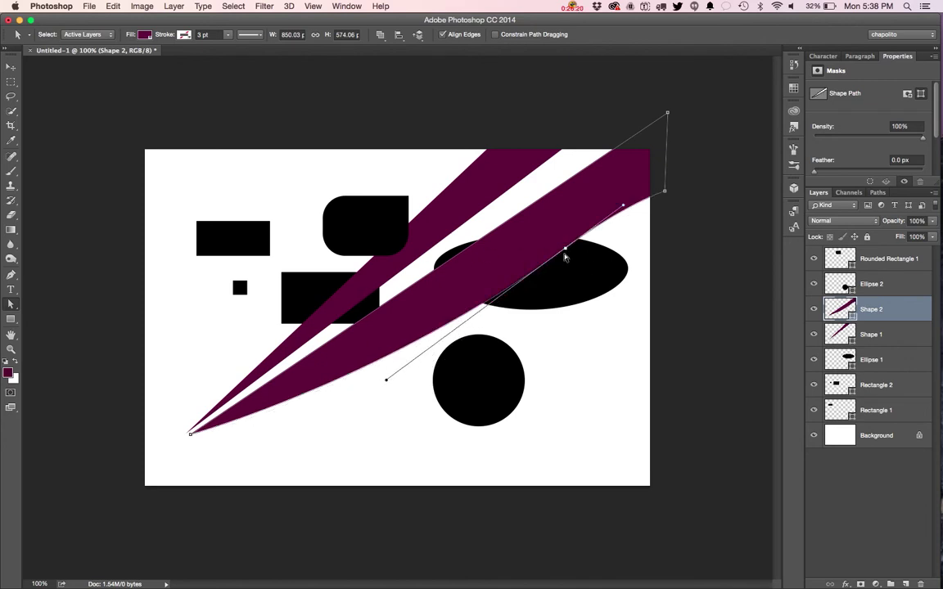
Step: Nudge the second wedge's lower curve anchor point straight up in small increments to narrow the wedge
key(Up)
key(Up)
key(Up)
key(Up)
key(Up)
key(Up)
key(Up)
key(Up)
key(Up)
key(Up)
key(Up)
key(Up)
key(Up)
key(Up)
key(Up)
key(Up)
key(Up)
key(Up)
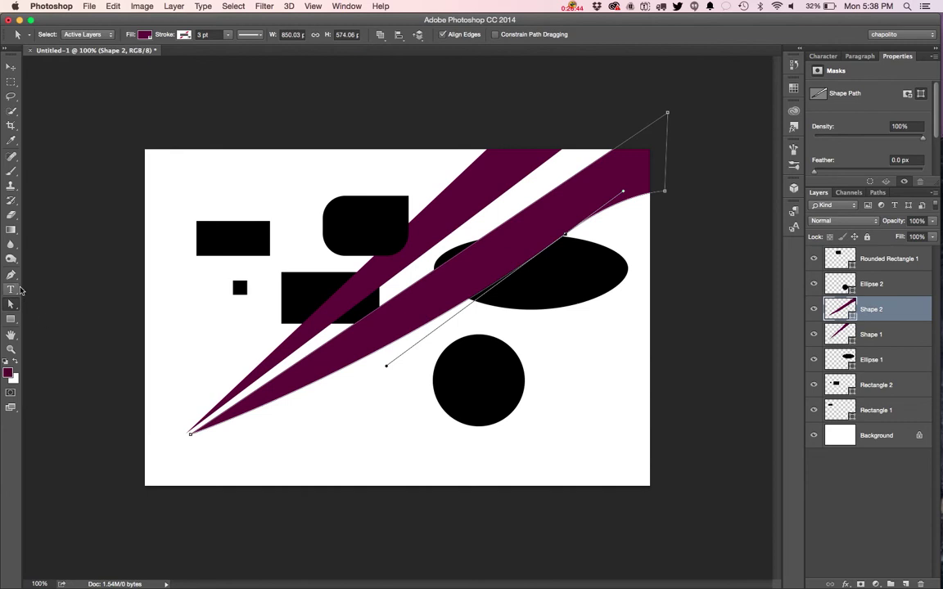
Step: Draw a diagonal line about 246 by 264 px left of the wedges using the Line tool with a 5 px weight
drag(10, 319, 46, 357)
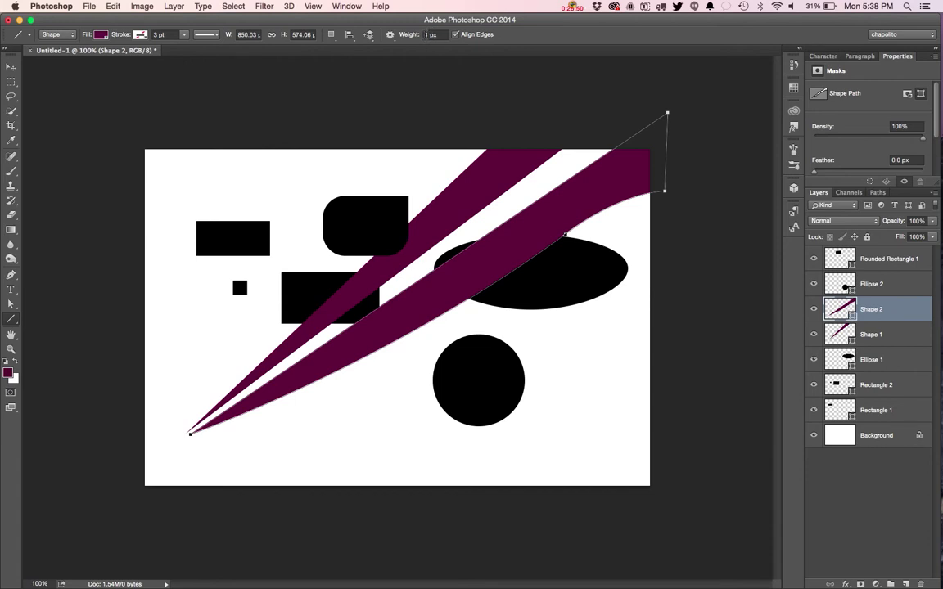
double_click(427, 36)
text(5)
drag(182, 409, 327, 260)
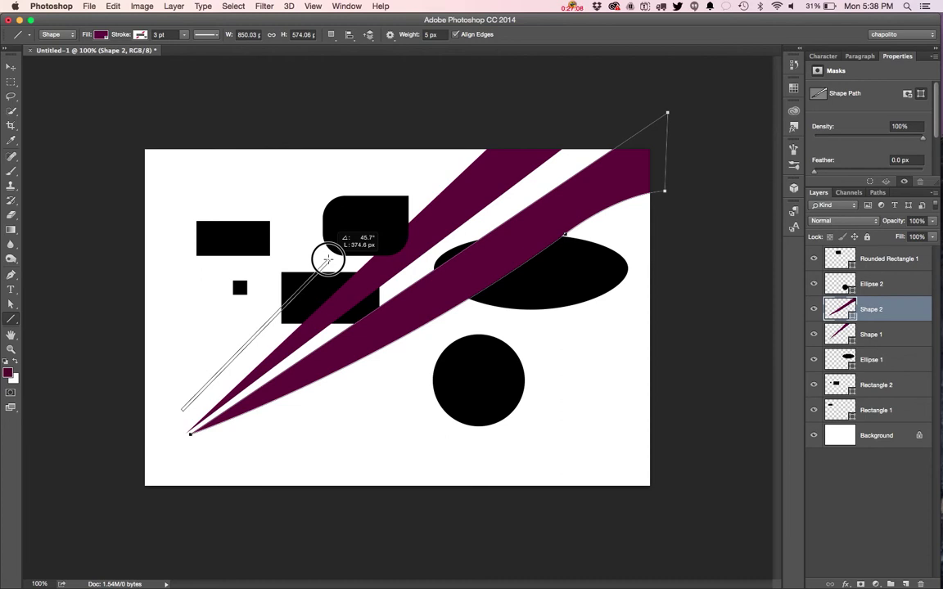
drag(327, 260, 317, 265)
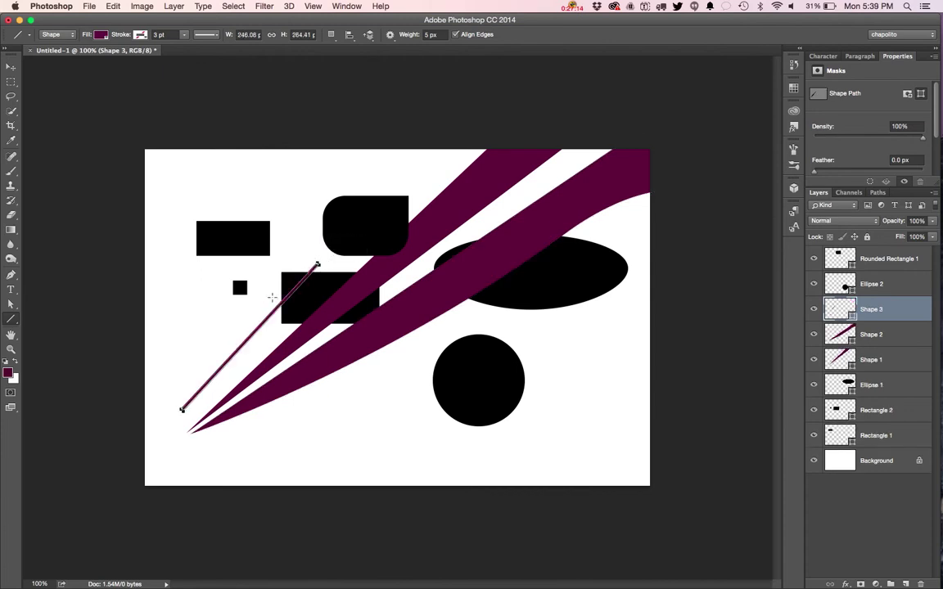
Step: Thicken the diagonal line by selecting anchor points at its two ends with the Direct Selection tool and nudging them left and up
key(a)
click(317, 261)
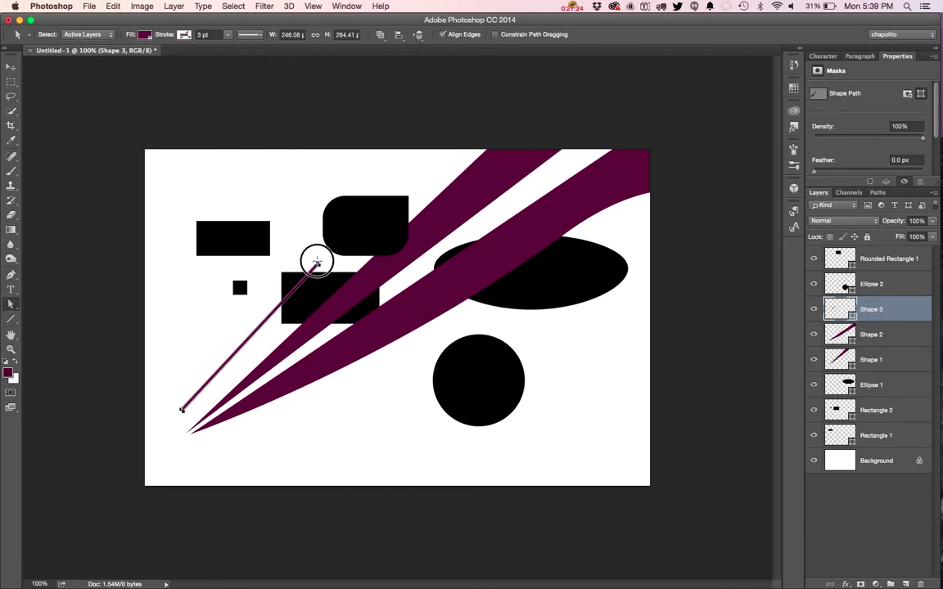
click(181, 409)
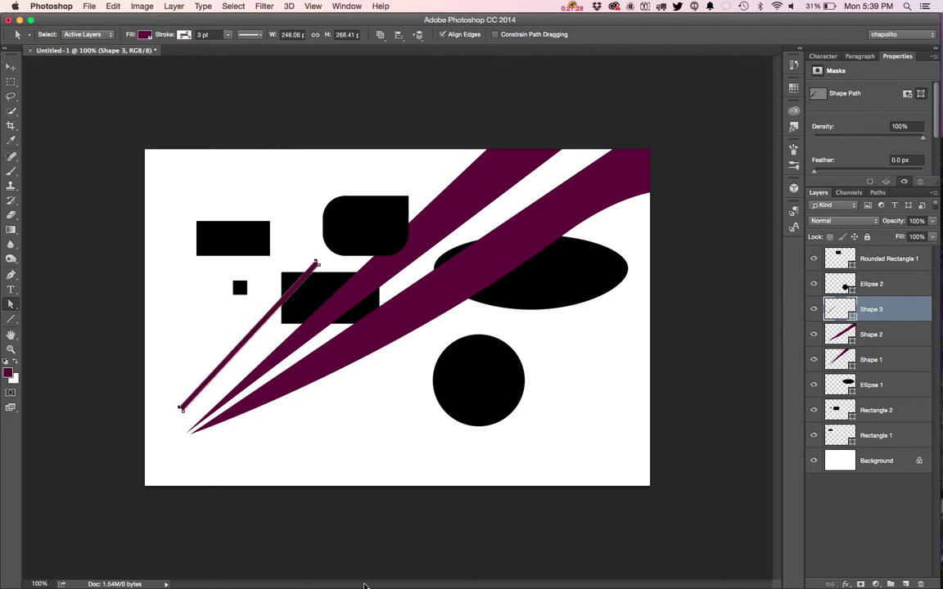
key(Left)
key(Up)
Step: Draw a straight open Pen path, about 885 by 451 px, from below the wedge tips to beyond the canvas's right edge
key(p)
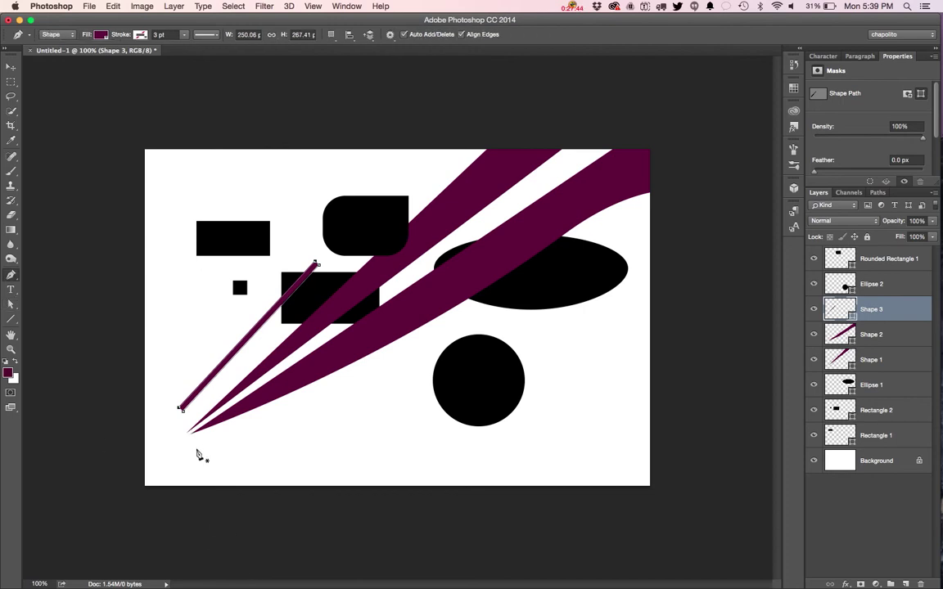
click(197, 448)
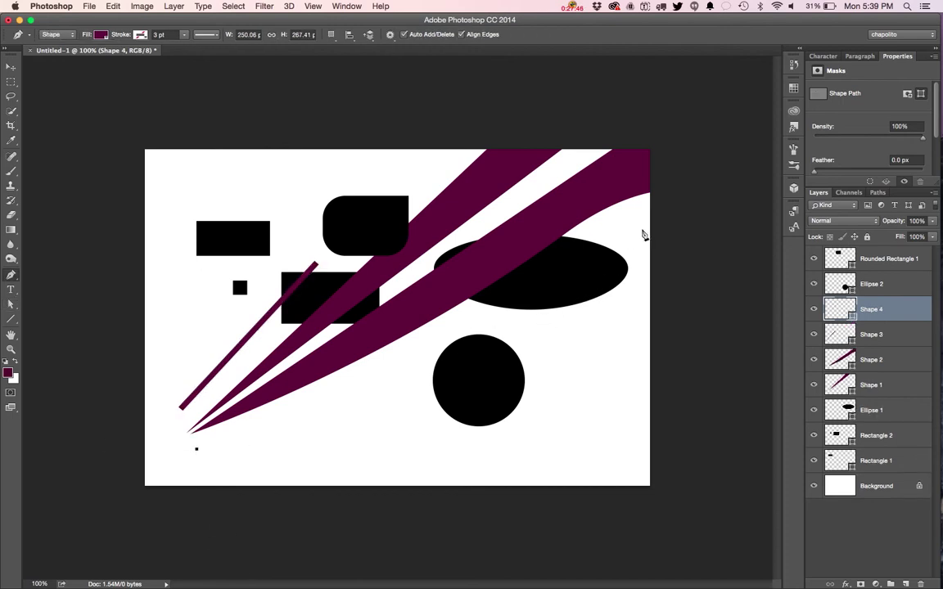
click(692, 199)
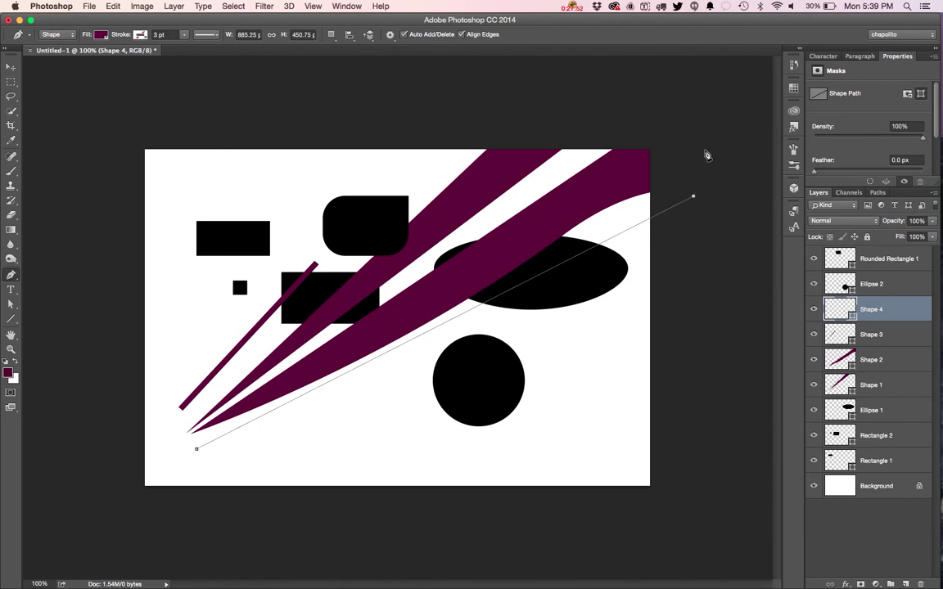
key(Return)
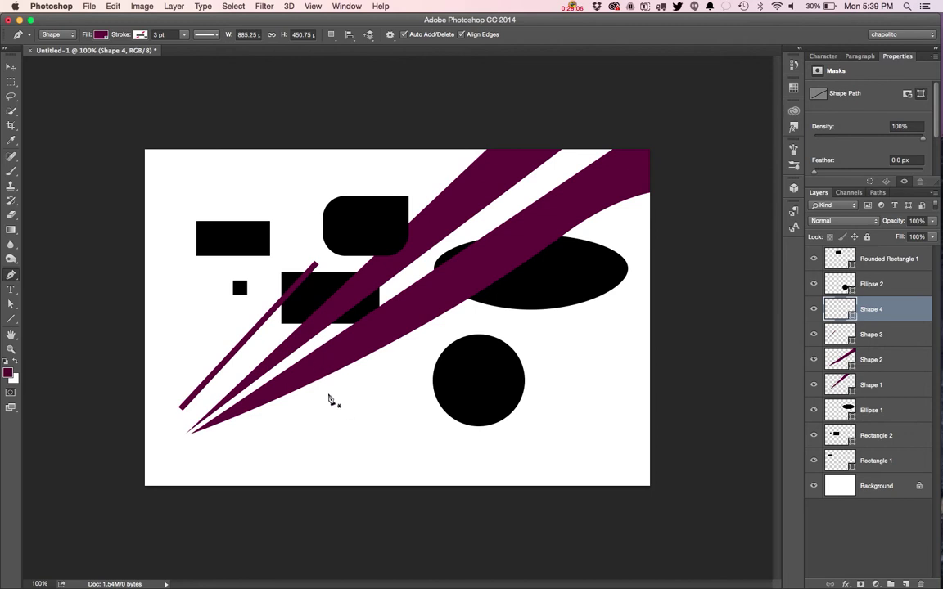
Step: Apply a pink stroke from the recently used colors to the new straight path
key(a)
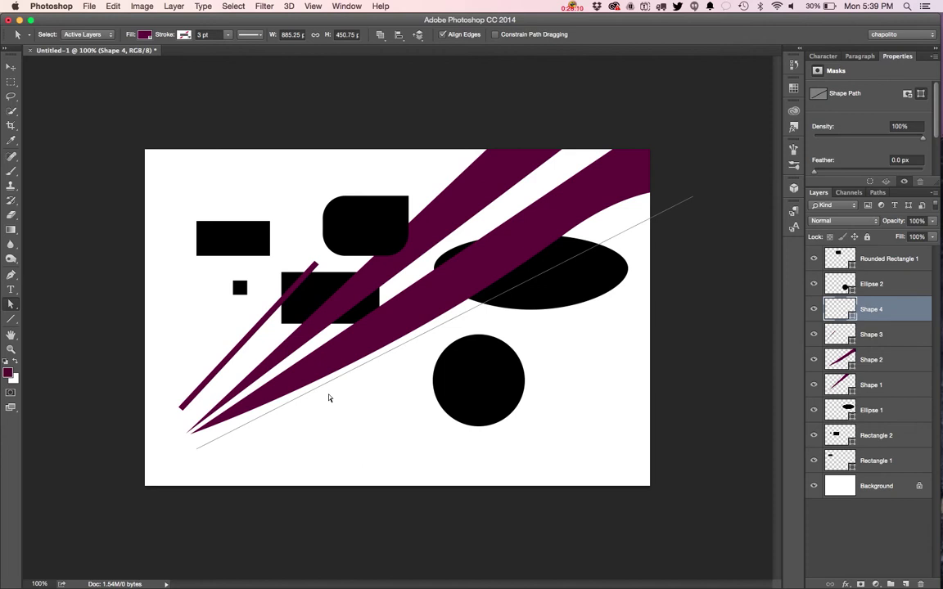
click(145, 35)
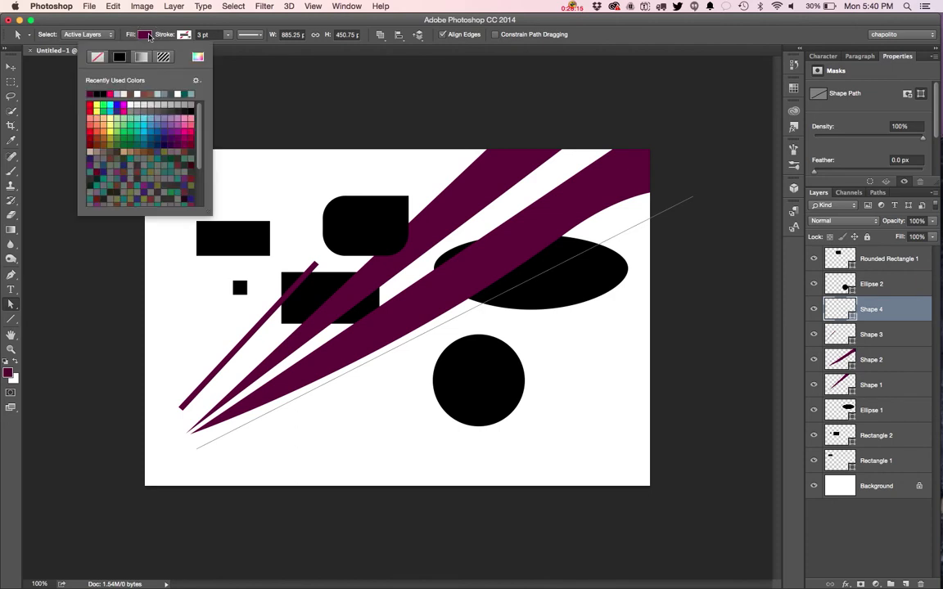
click(187, 35)
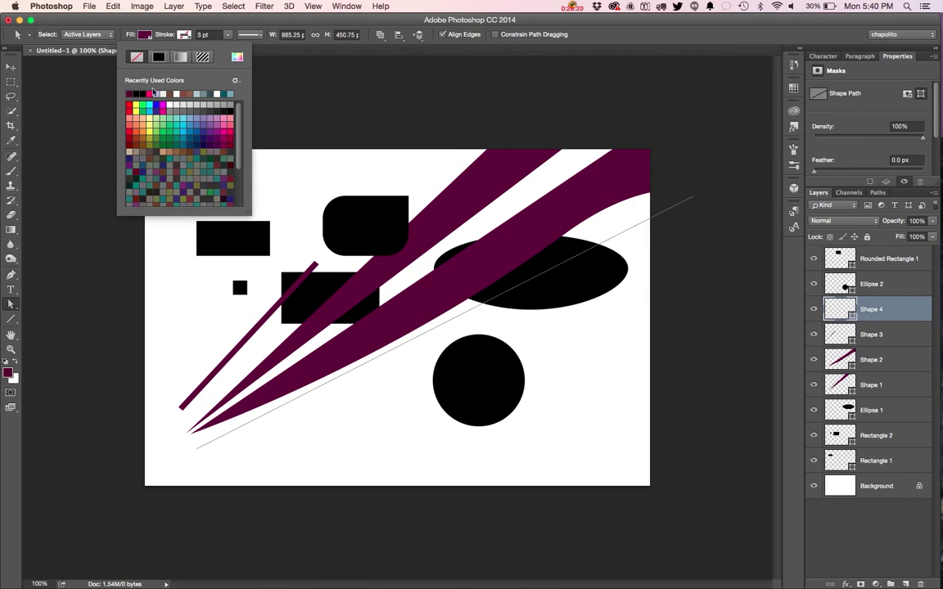
click(151, 93)
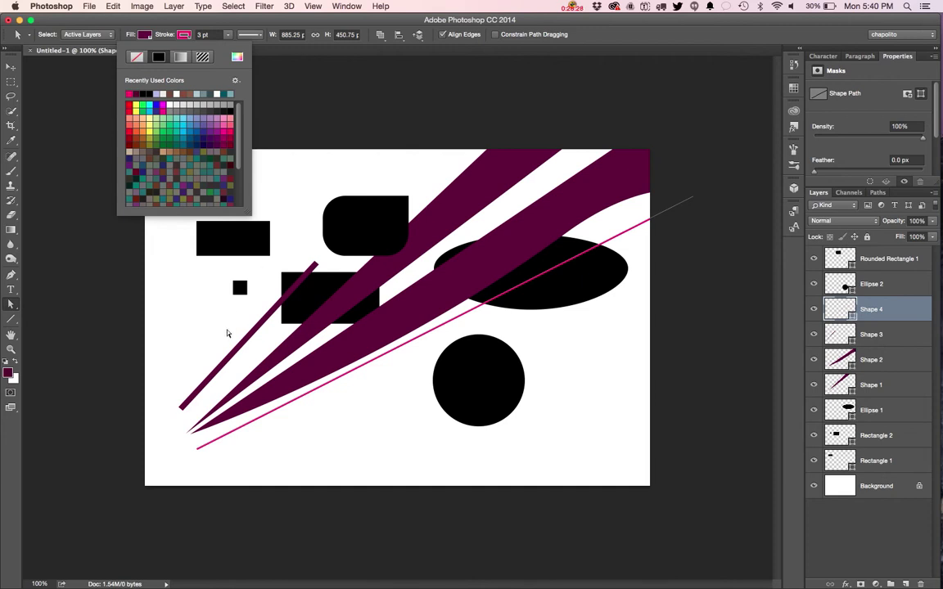
Step: Set the pink line's stroke width to 5 px, and increase it to 15 px
click(214, 35)
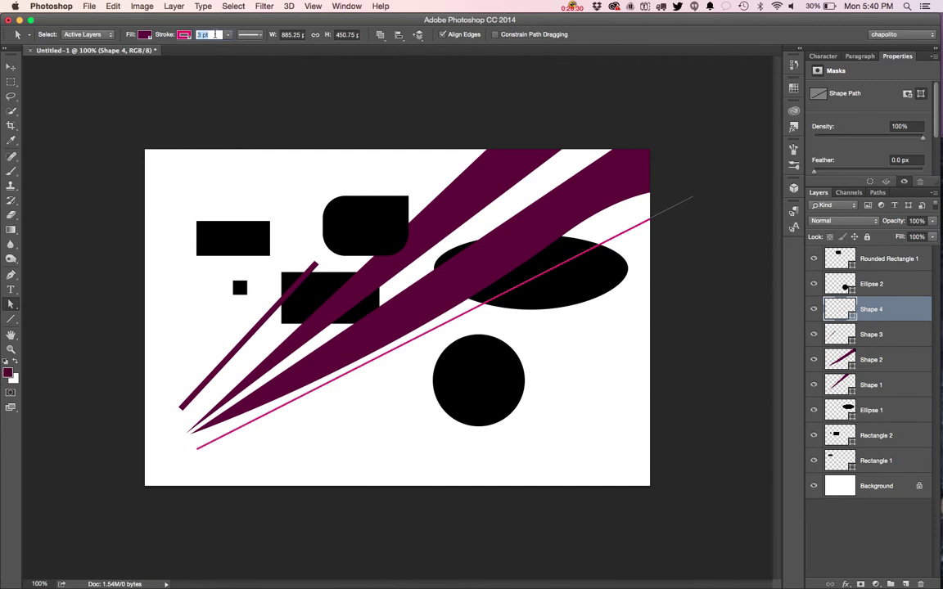
text(5)
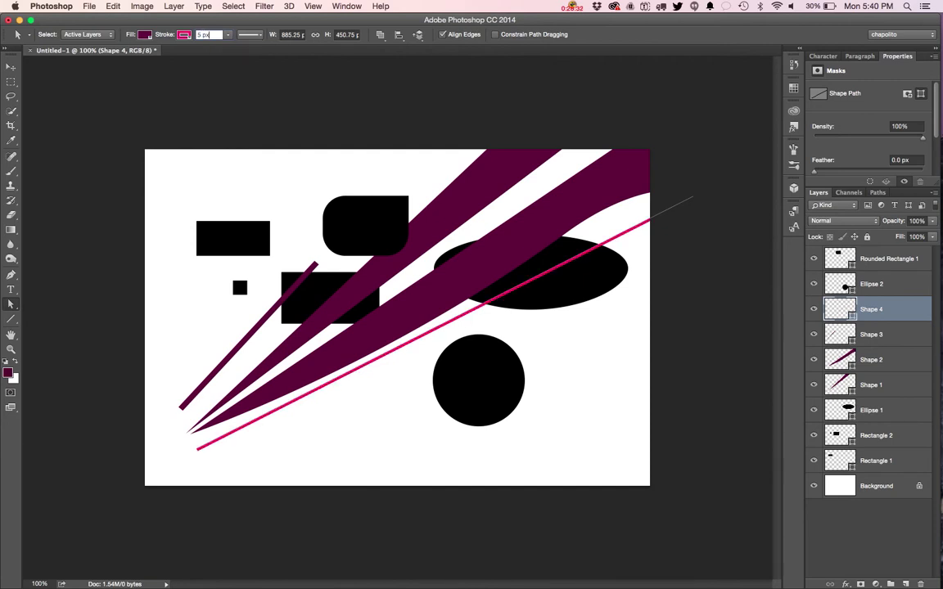
key(Return)
click(203, 34)
text(15)
key(Return)
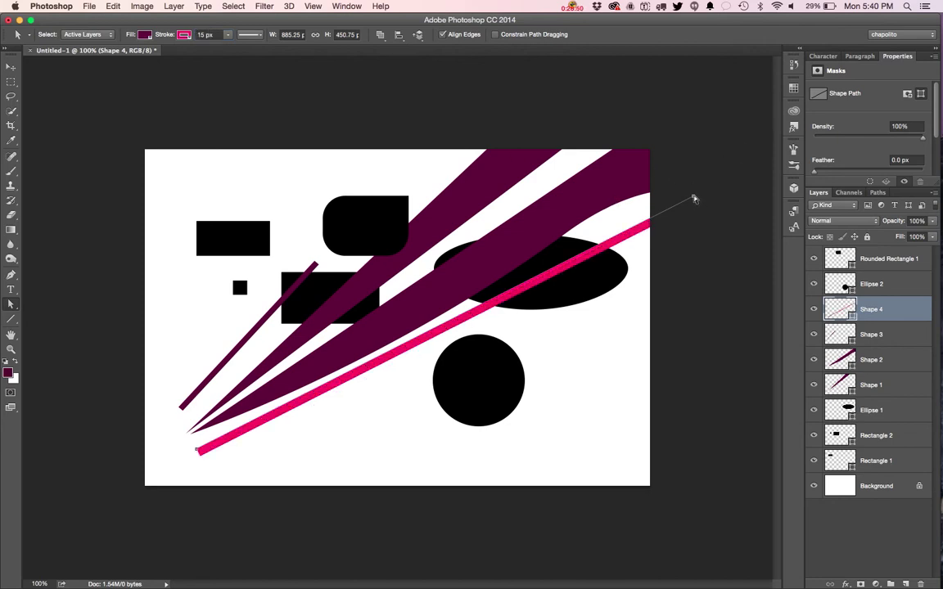
Step: Reposition both endpoints of the pink line so it runs between the two wedges, starting near their shared tip
drag(557, 168, 655, 105)
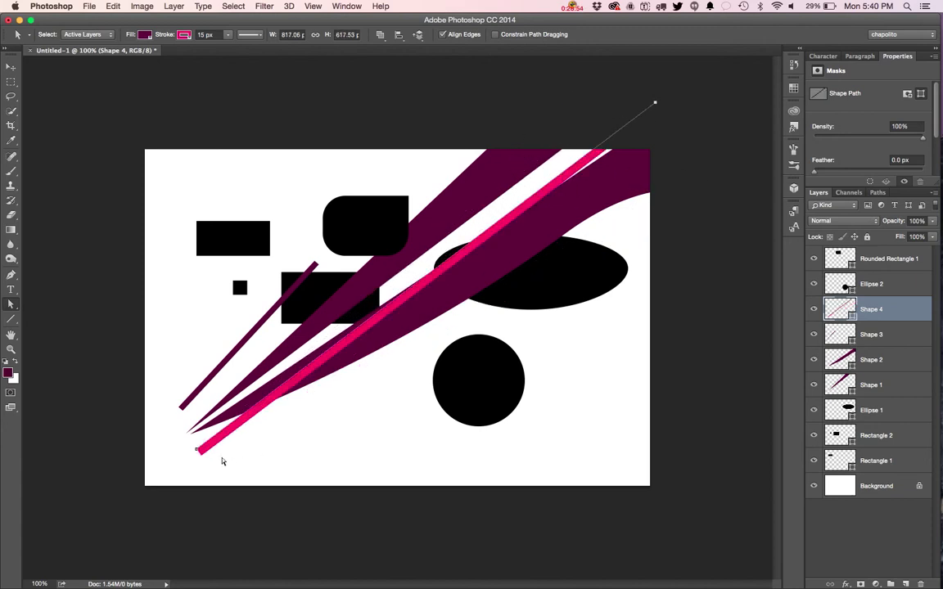
click(196, 448)
mouse_move(196, 448)
mouse_down()
mouse_move(203, 411)
mouse_move(207, 423)
mouse_up()
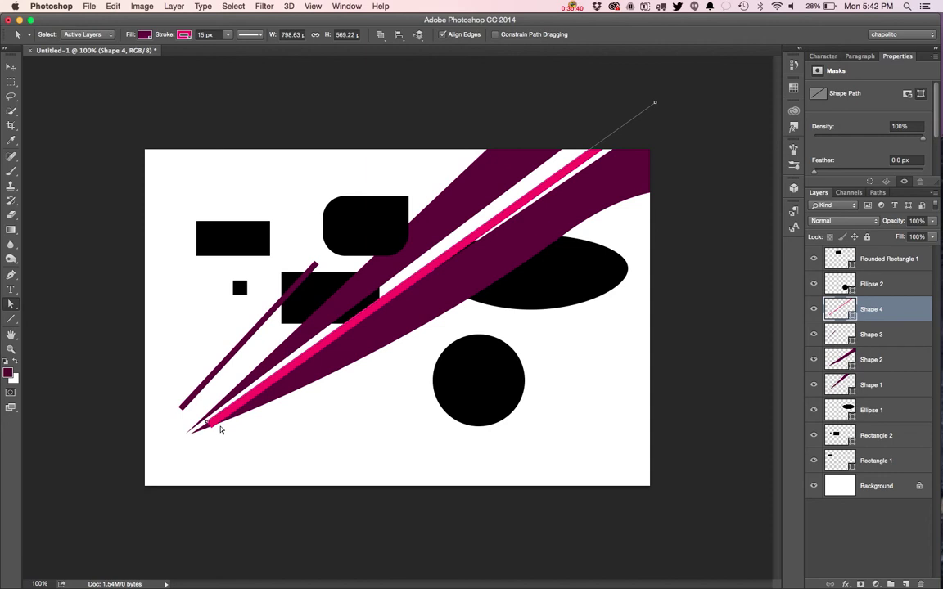
Step: Continue the pink path from its lower endpoint with the Pen tool, adding zigzag corner points, and close it at the upper endpoint
key(p)
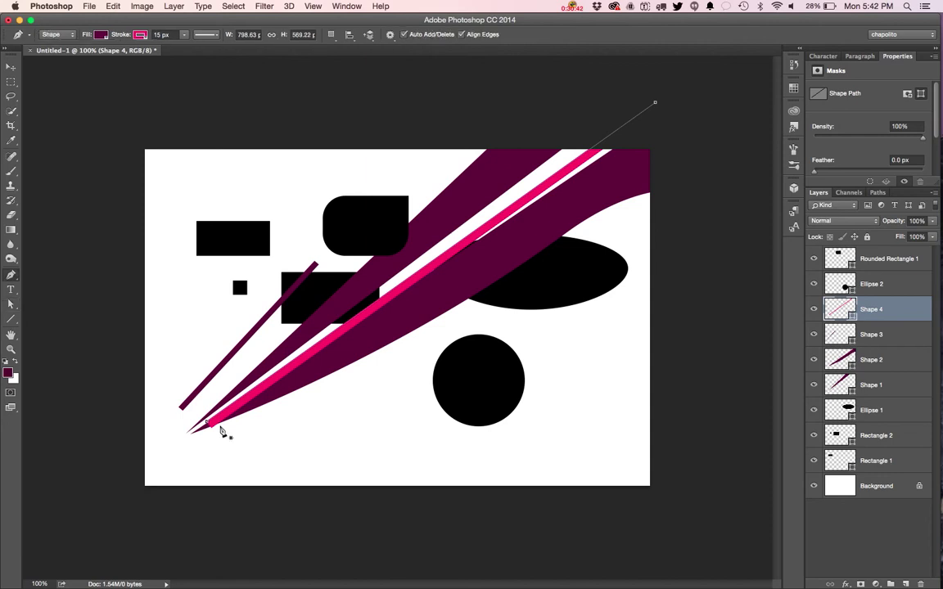
key(a)
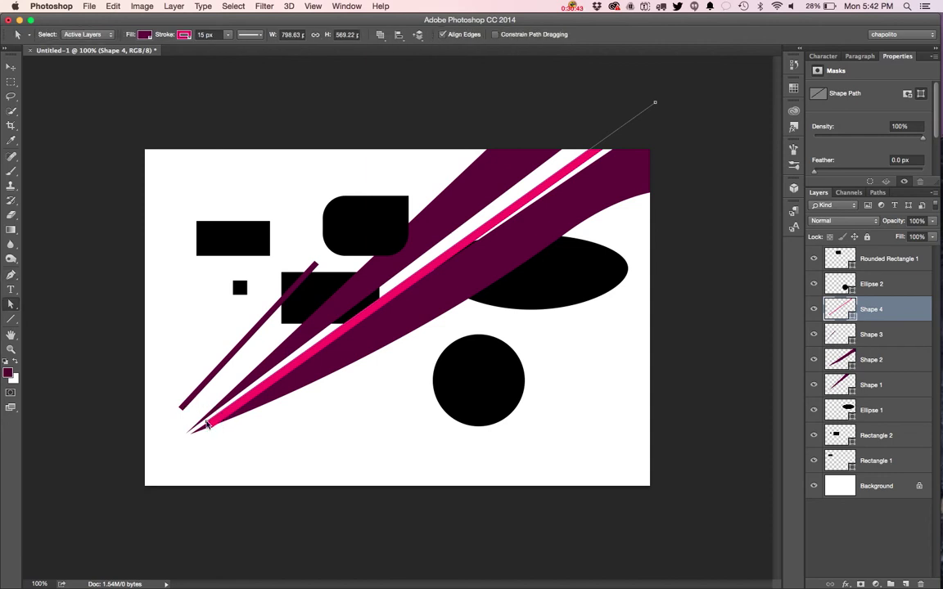
key(p)
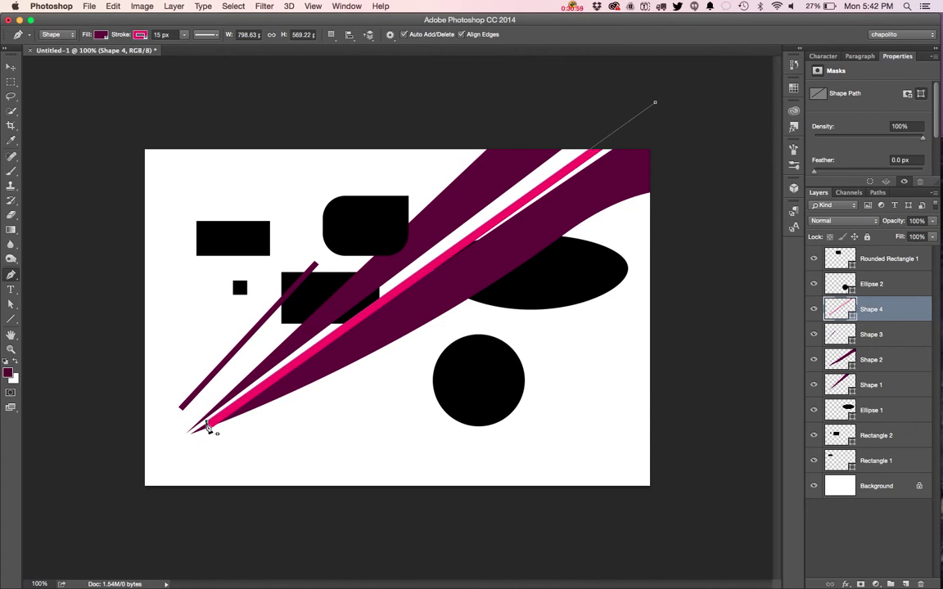
drag(207, 426, 206, 421)
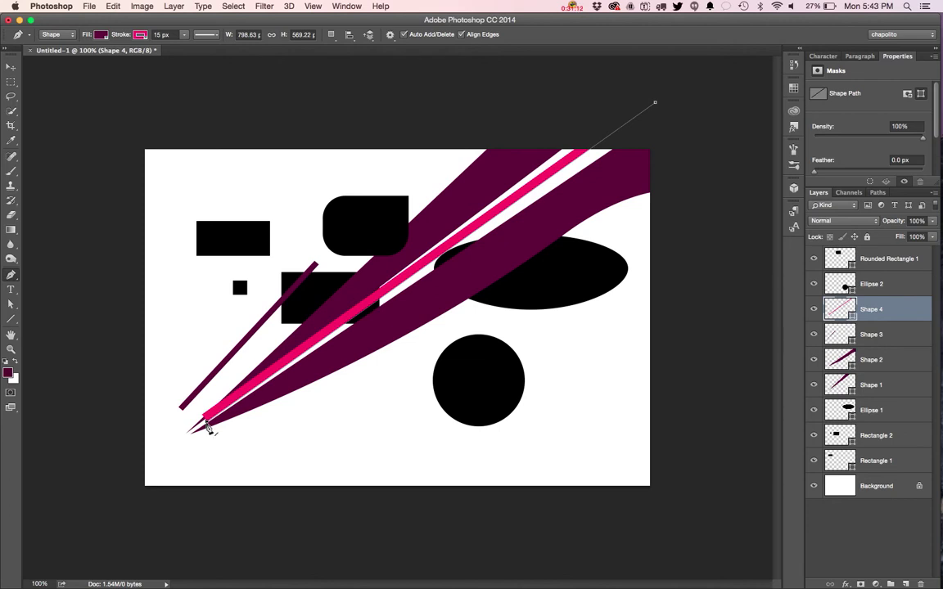
click(459, 295)
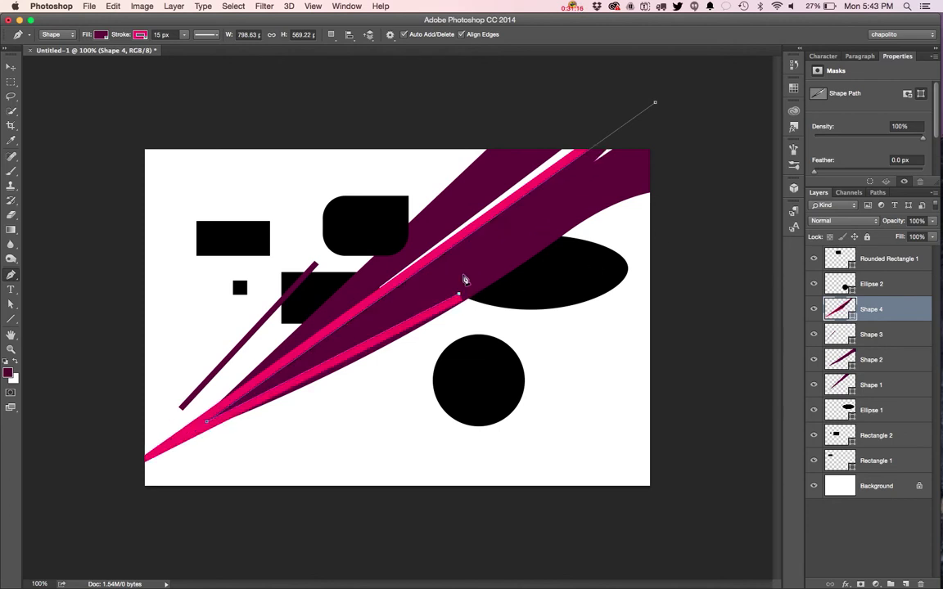
click(535, 252)
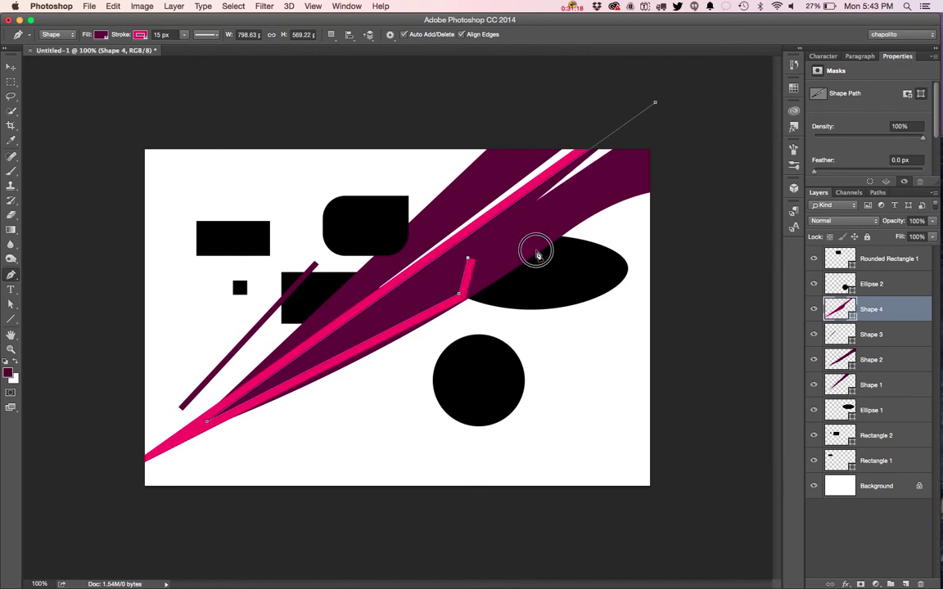
click(663, 128)
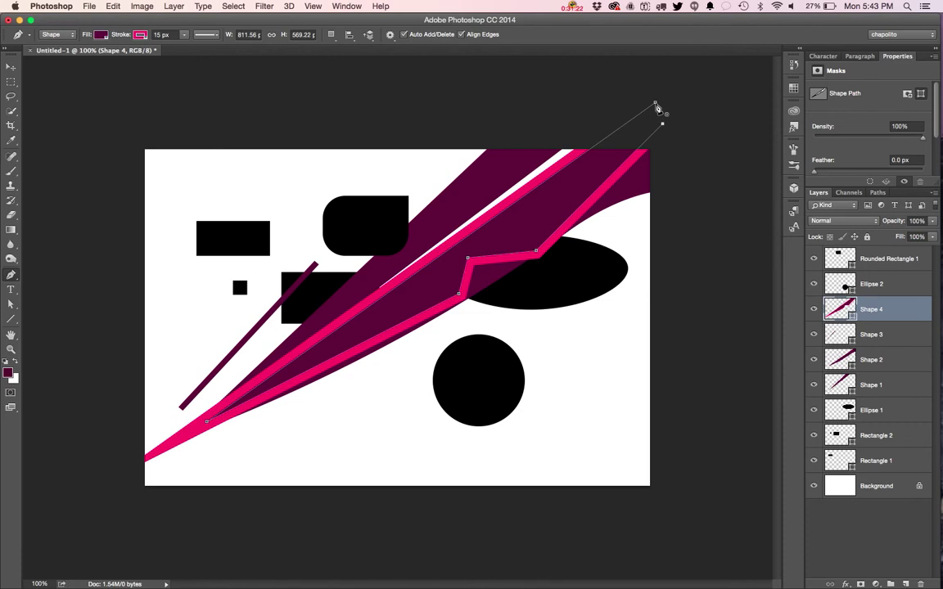
click(655, 105)
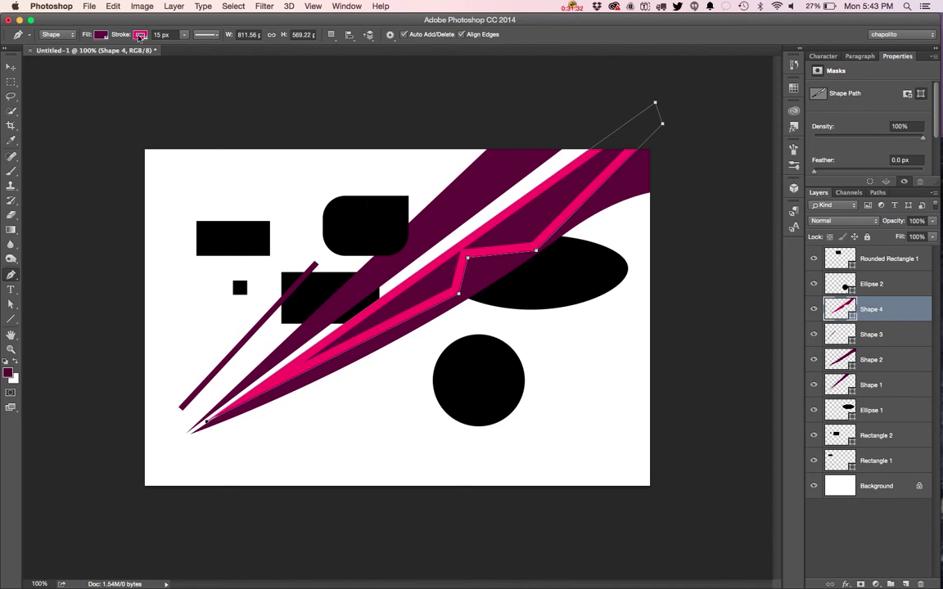
Step: Try center and outside stroke alignment on the closed pink-stroked shape, and settle on center alignment
click(213, 36)
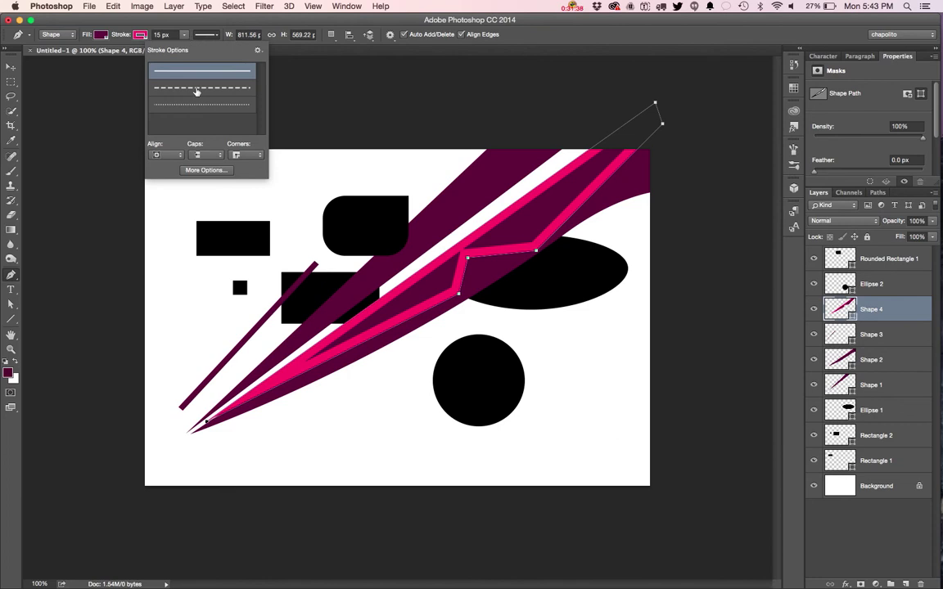
click(163, 161)
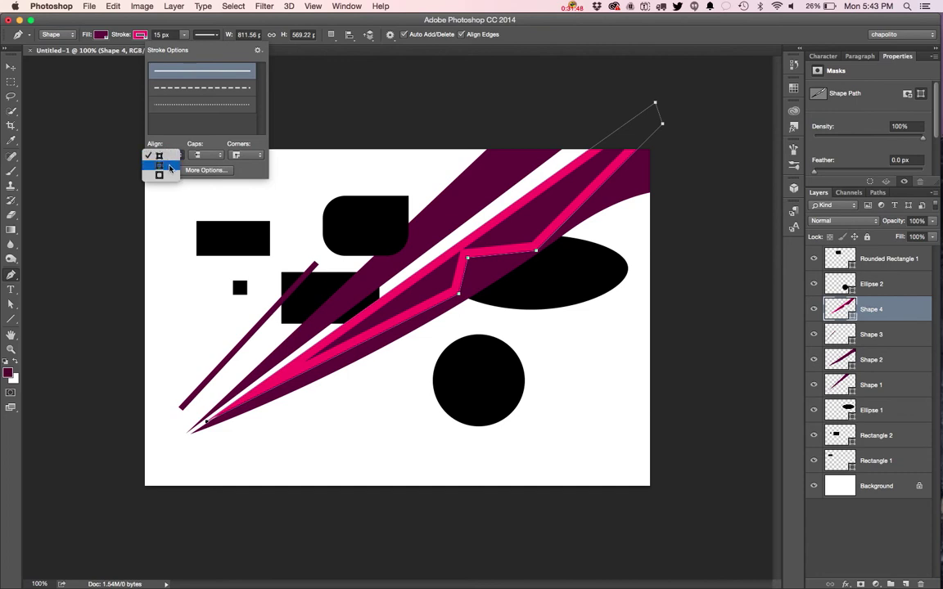
click(162, 166)
click(167, 157)
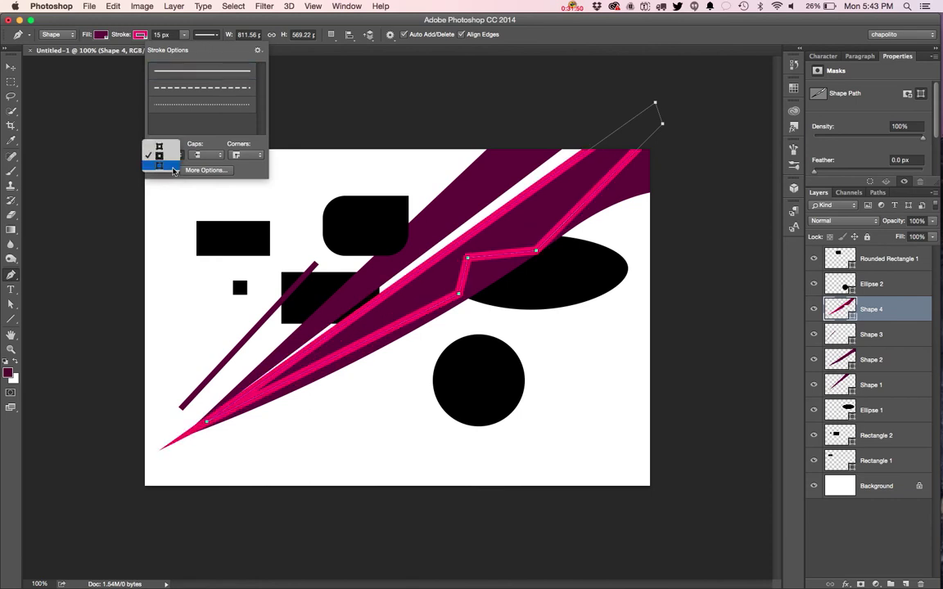
click(173, 168)
click(165, 154)
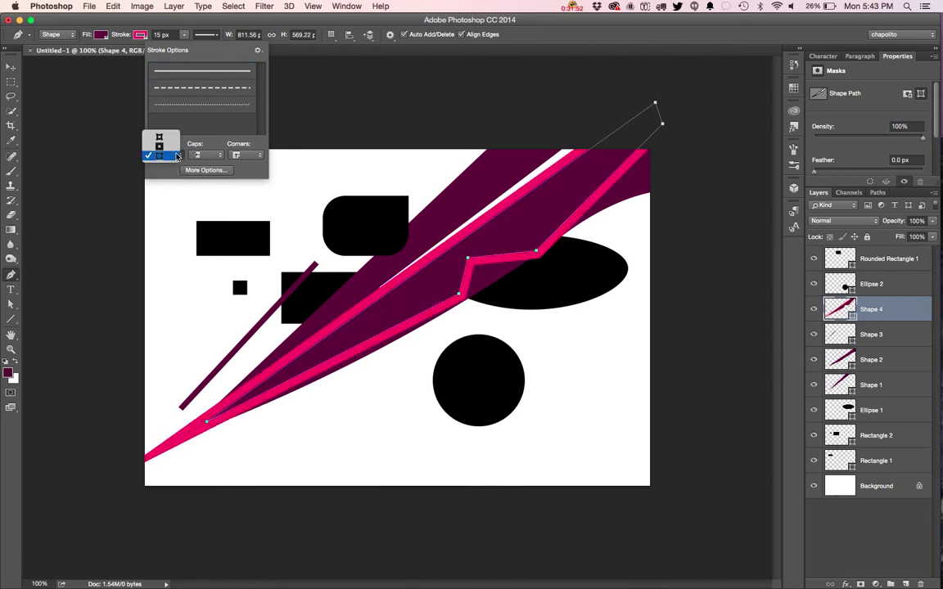
click(170, 146)
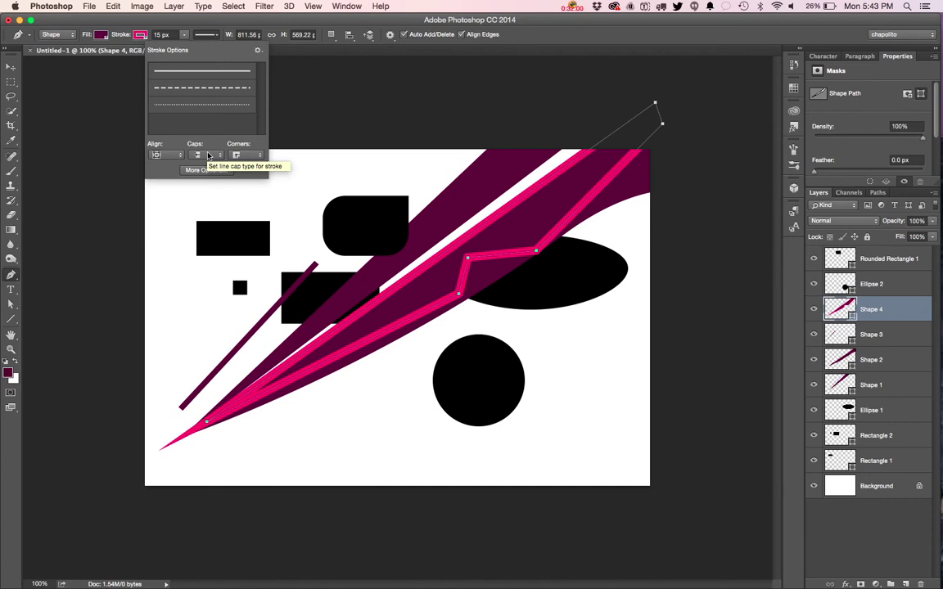
Step: Try the round corner join on the pink stroke, and settle on the bevel join
click(239, 155)
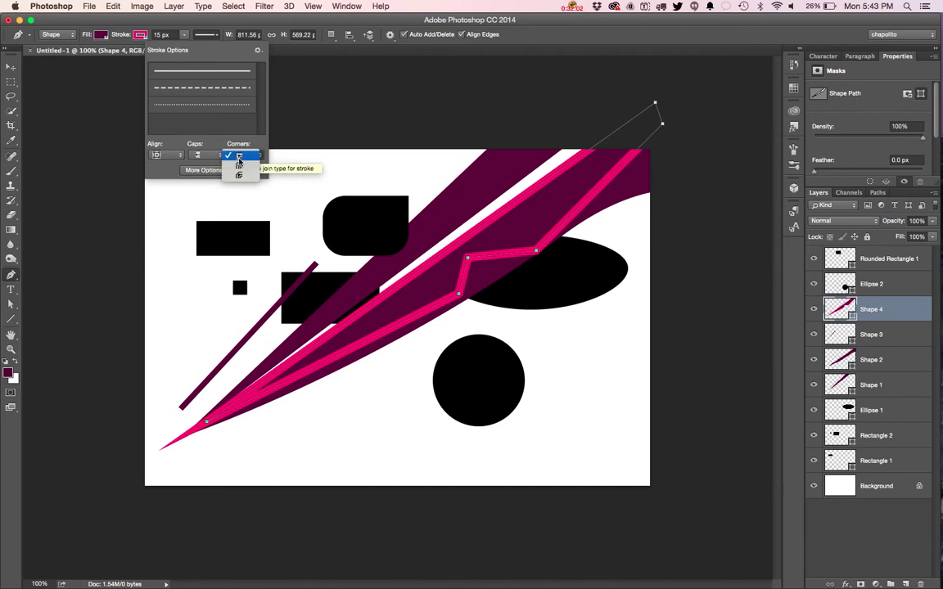
click(239, 168)
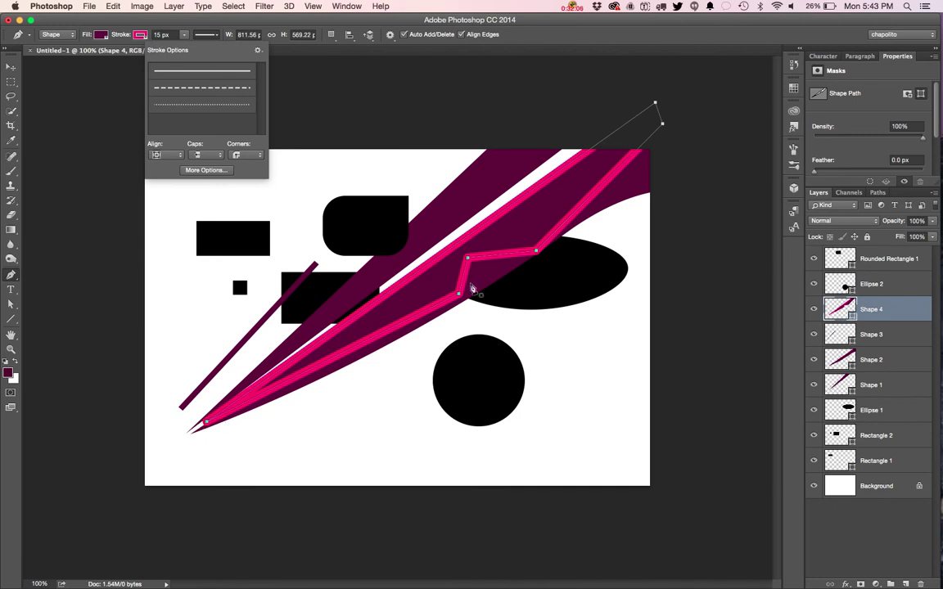
click(237, 155)
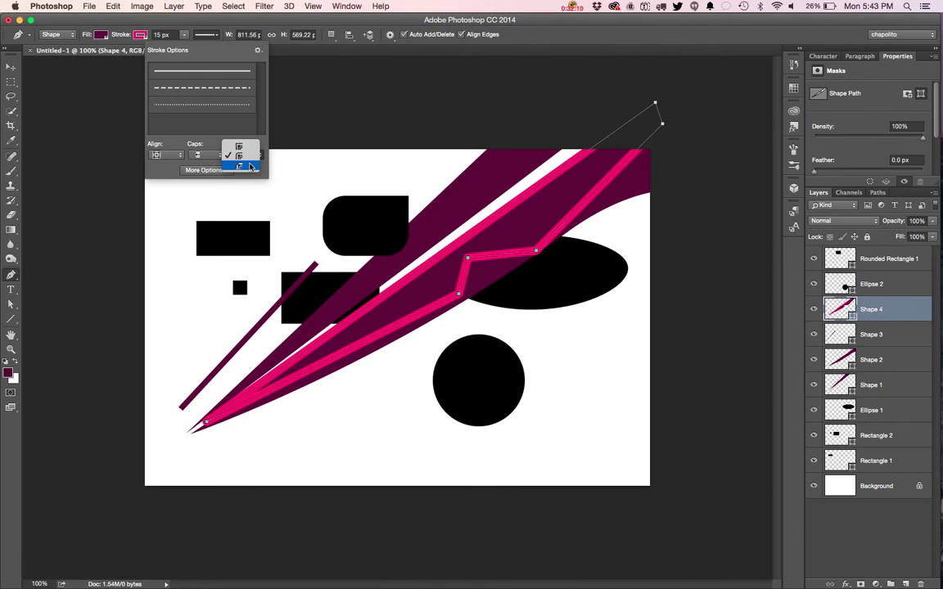
click(251, 167)
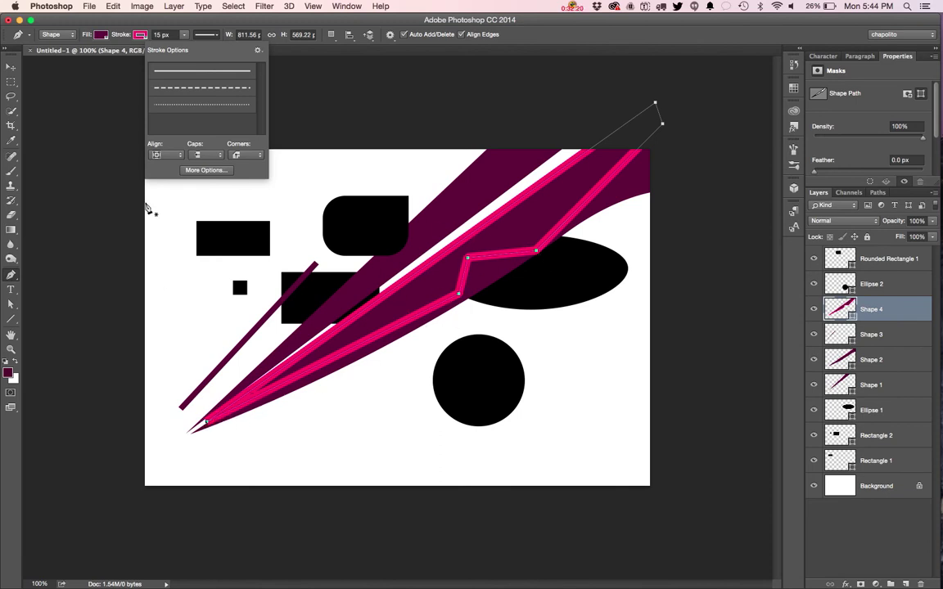
click(11, 67)
click(10, 66)
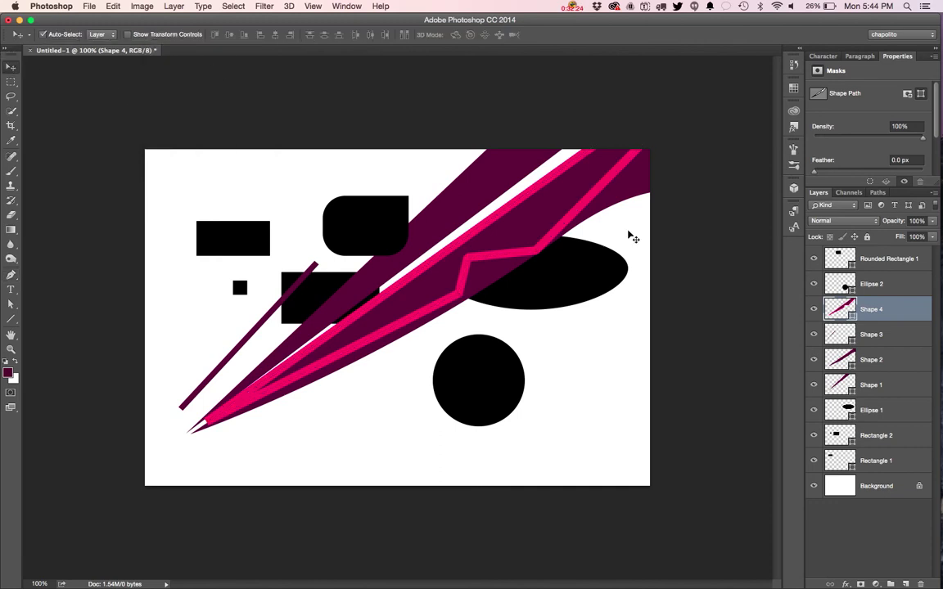
Step: Add an anchor point to the pink shape's long upper edge and pull it outward to bow the edge
key(a)
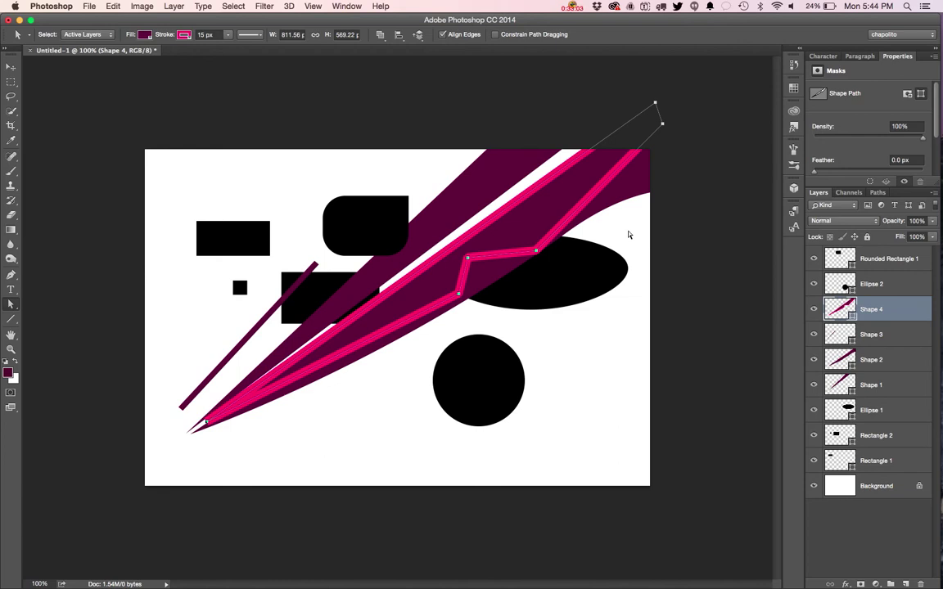
key(p)
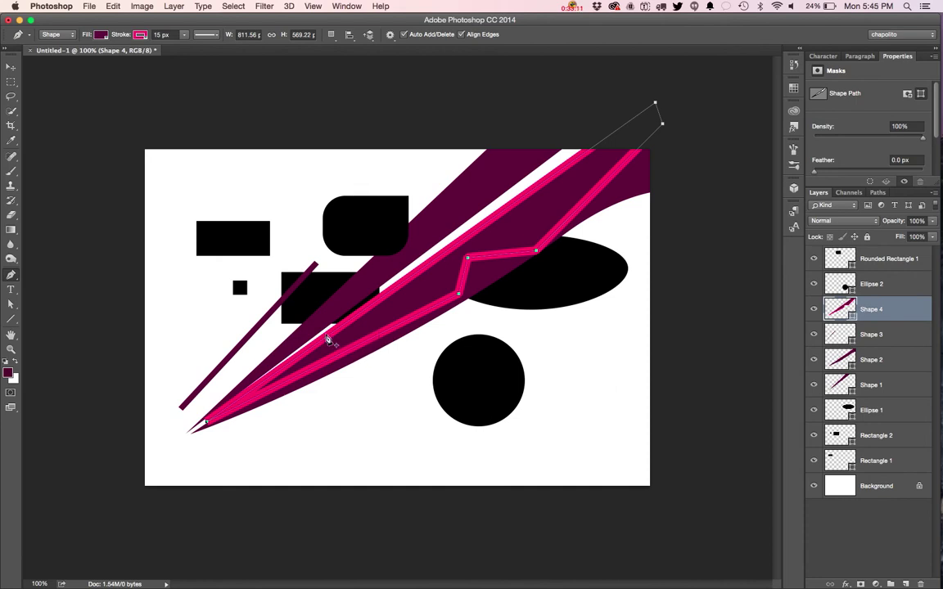
click(372, 309)
key(a)
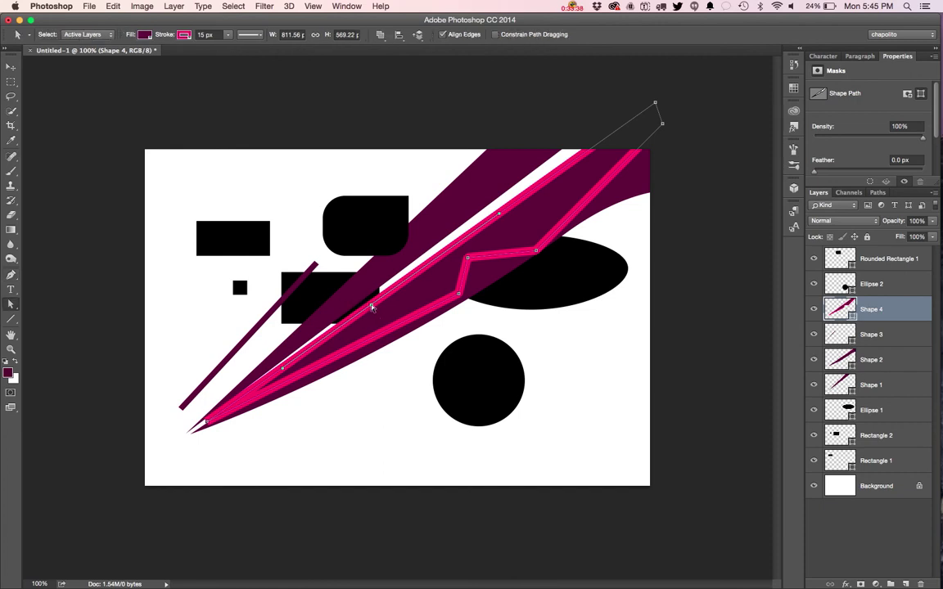
drag(370, 306, 331, 278)
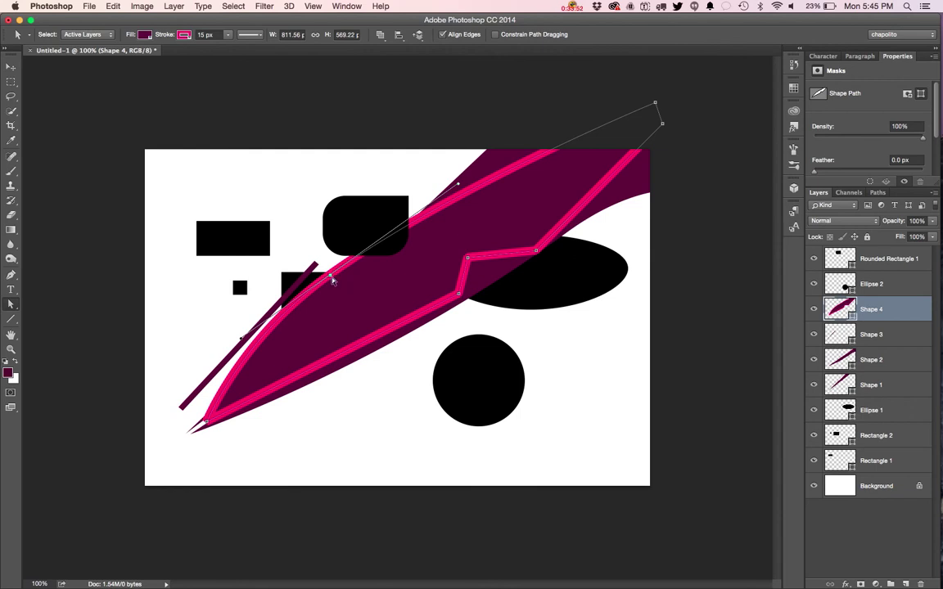
Step: Try deleting the added anchor point, undo the deletion, and convert the point to a corner
key(p)
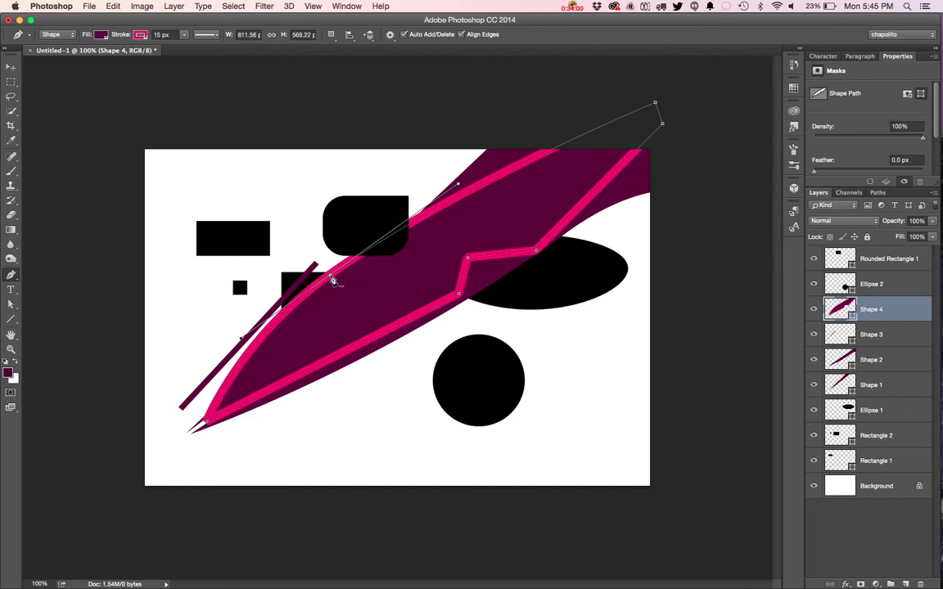
click(331, 279)
key(super+z)
alt+click(331, 279)
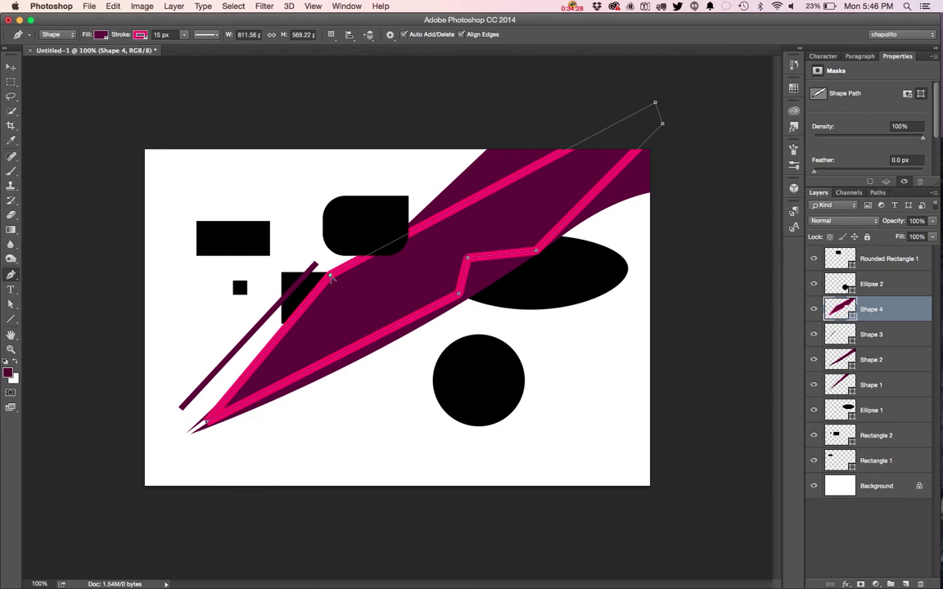
Step: Pull long curve handles out of the added corner point, and delete that anchor point
click(330, 279)
drag(330, 279, 187, 331)
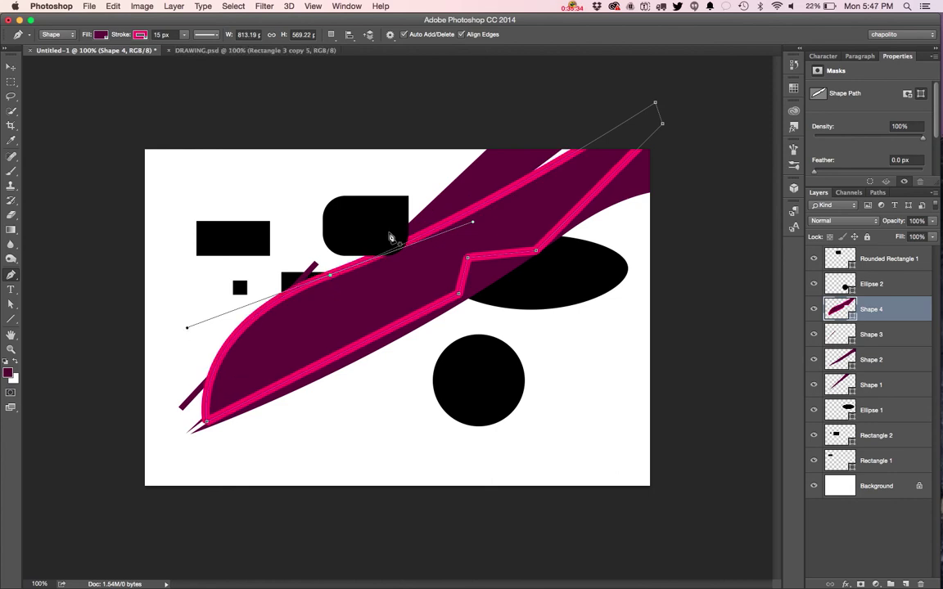
click(331, 279)
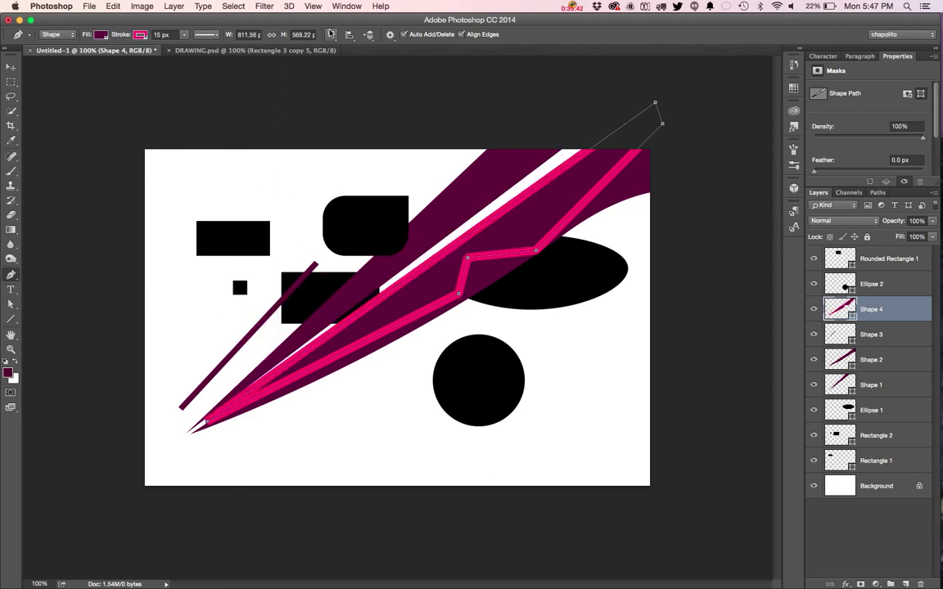
Step: Set the pink-stroked shape's fill to No Color
click(94, 36)
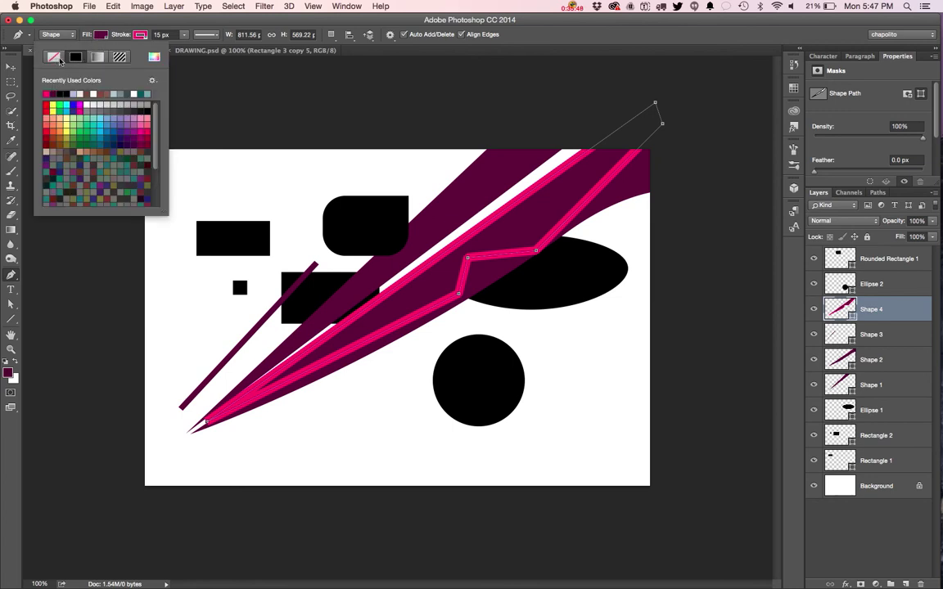
click(53, 56)
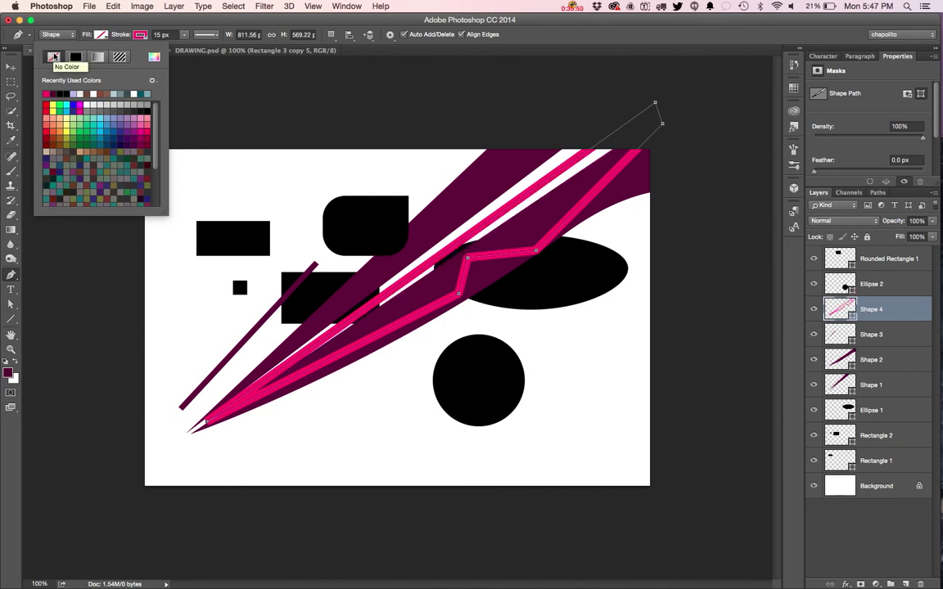
key(Return)
Step: Nudge the unfilled pink outline down and to the right so it overlaps the lower purple wedge and black ellipse
key(v)
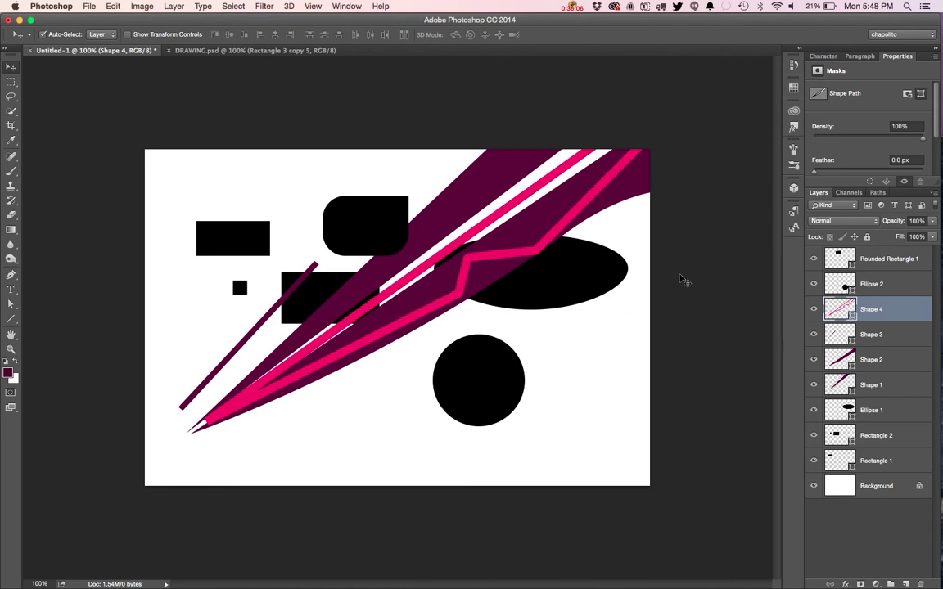
key(shift+Up)
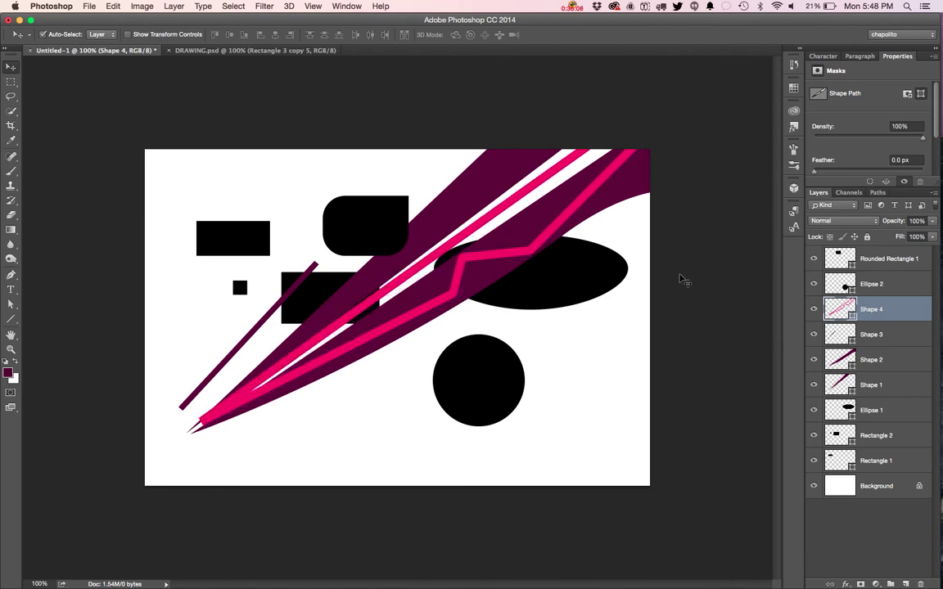
key(shift+Down)
key(shift+Down)
key(shift+Down)
key(shift+Down)
key(shift+Down)
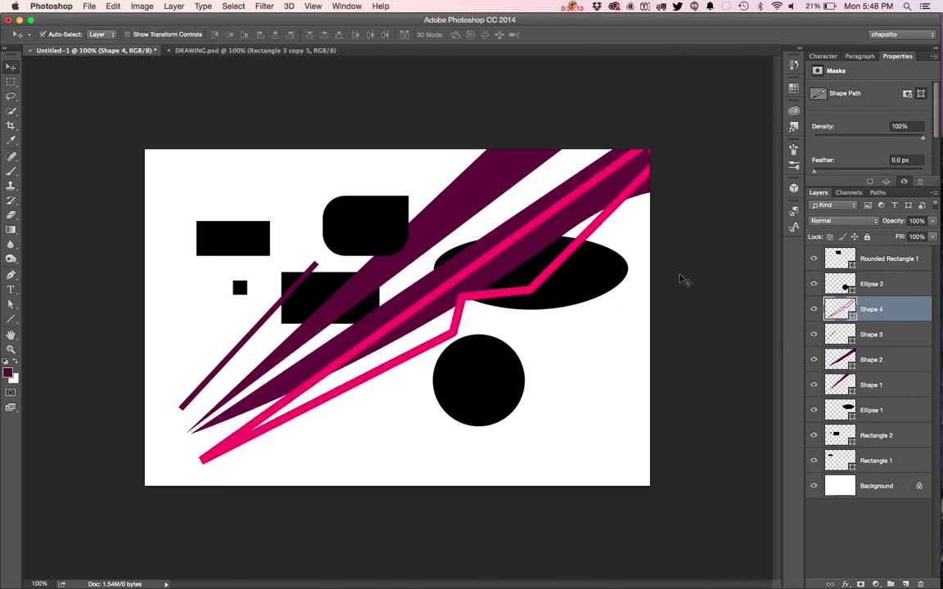
key(shift+Right)
key(shift+Right)
key(shift+Up)
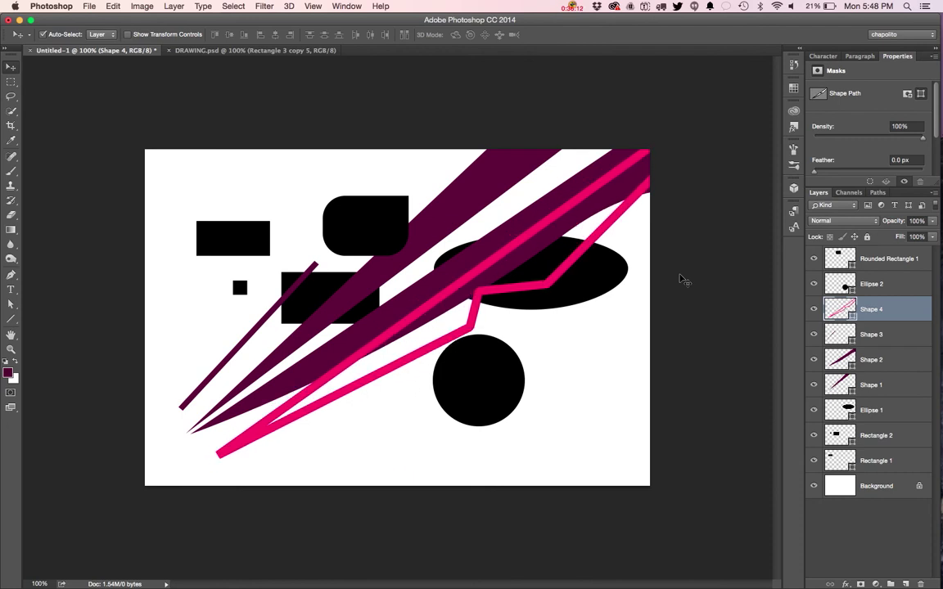
key(shift+Right)
key(shift+Up)
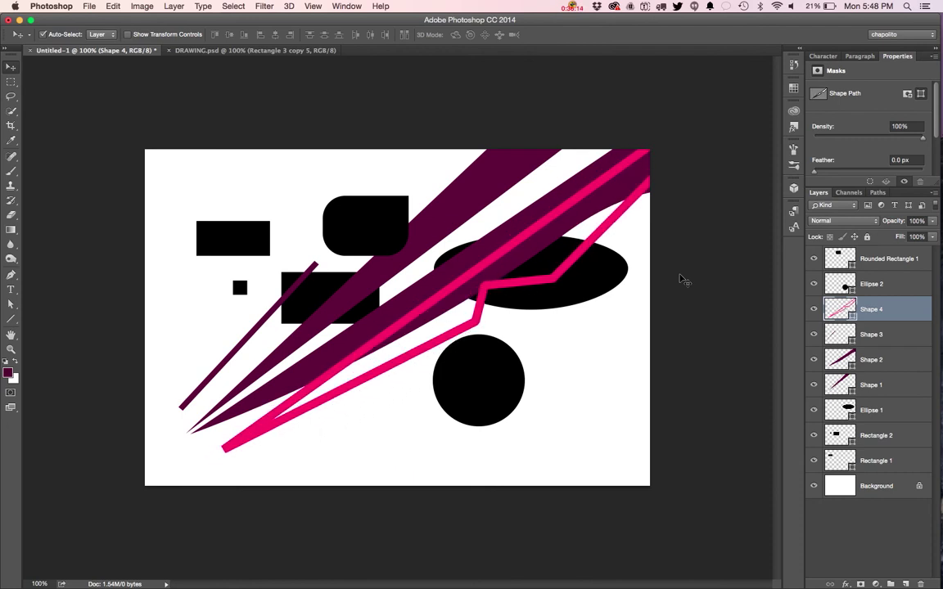
key(shift+Right)
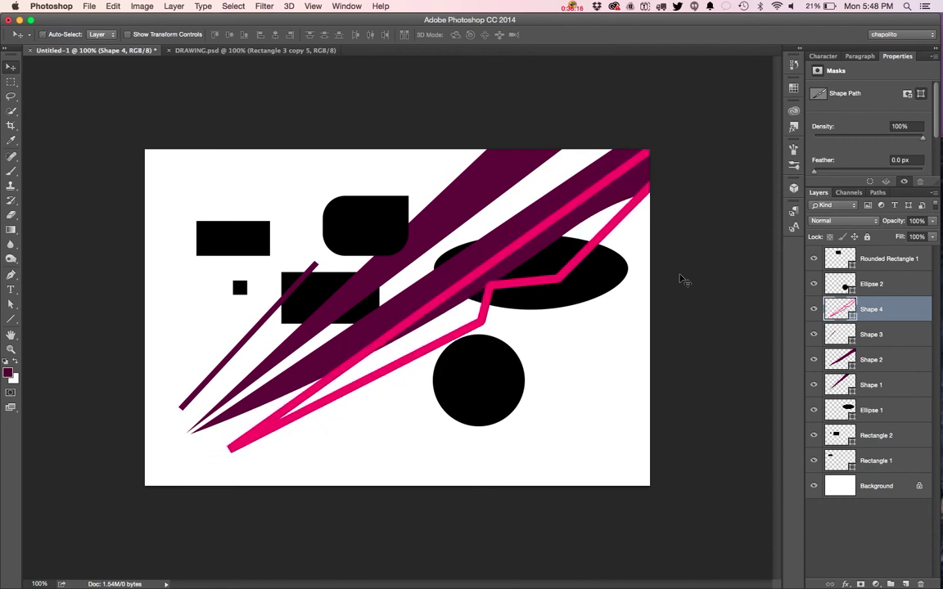
Step: Rotate the pink outline slightly clockwise with Free Transform, and nudge it down along the purple wedge's lower edge
key(ctrl+t)
drag(713, 120, 728, 148)
key(Return)
key(shift+Down)
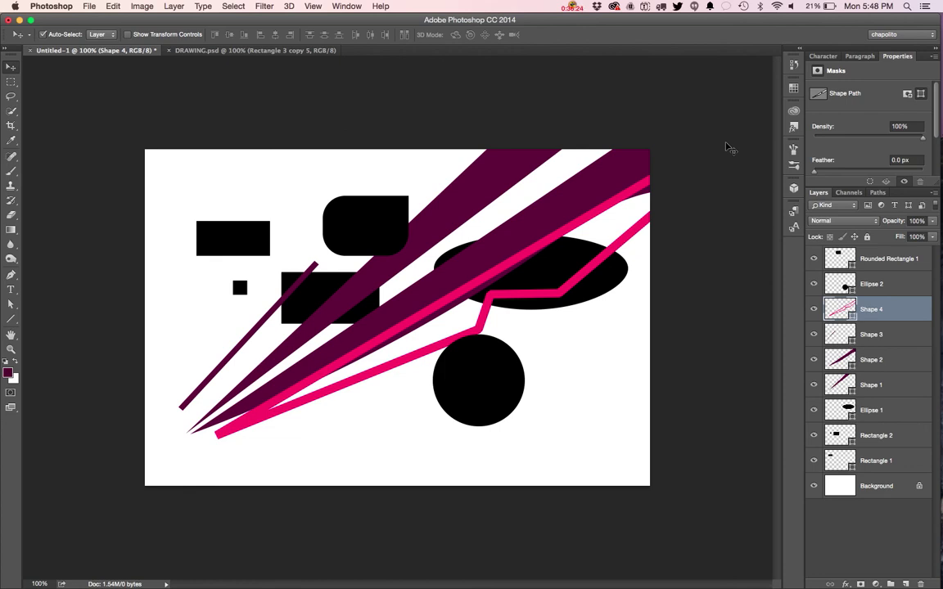
Step: Draw a narrow closed triangle about 303 by 126 px across the black circle with the Pen tool, using the unfilled 15 px pink stroke
key(a)
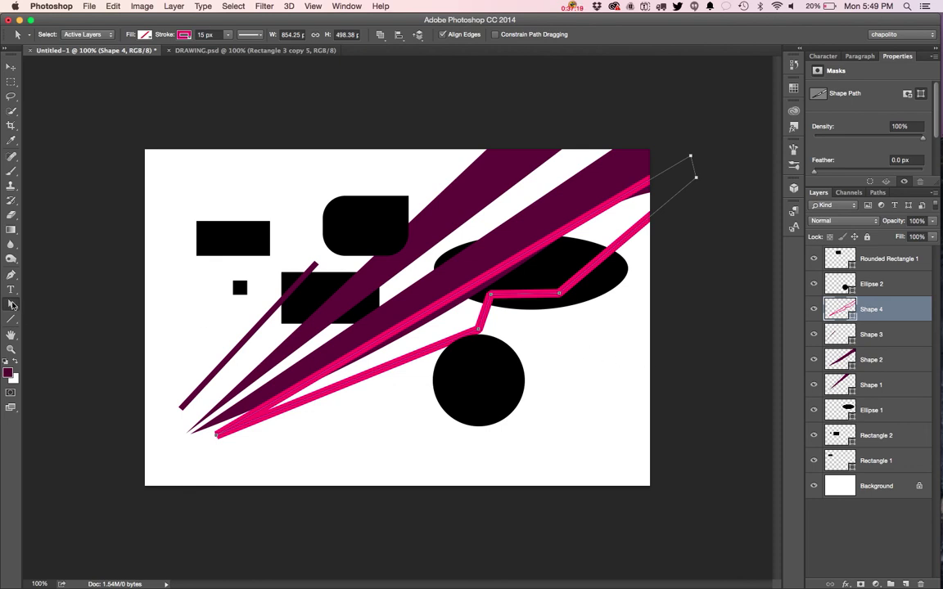
click(95, 368)
key(p)
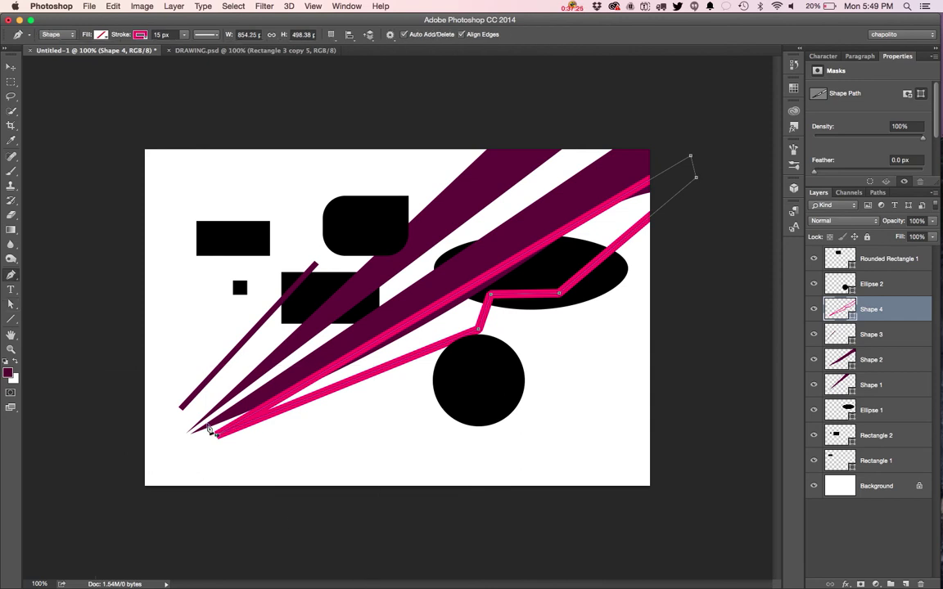
click(374, 419)
click(538, 347)
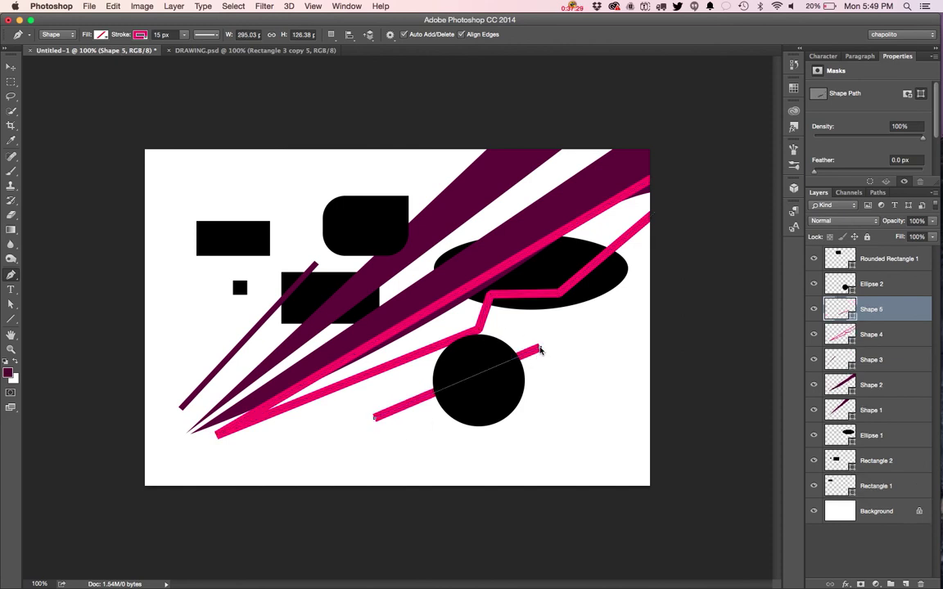
click(545, 367)
click(374, 418)
key(a)
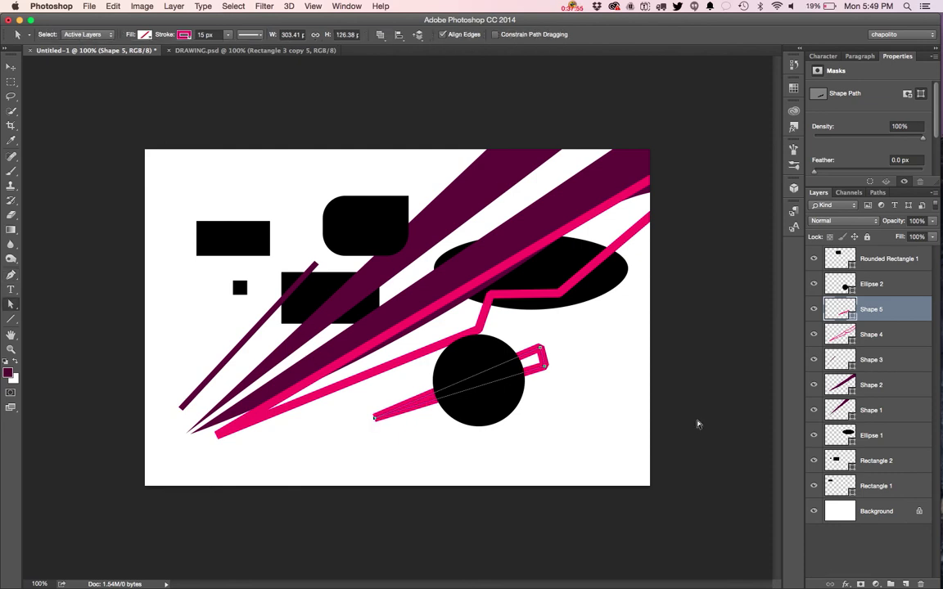